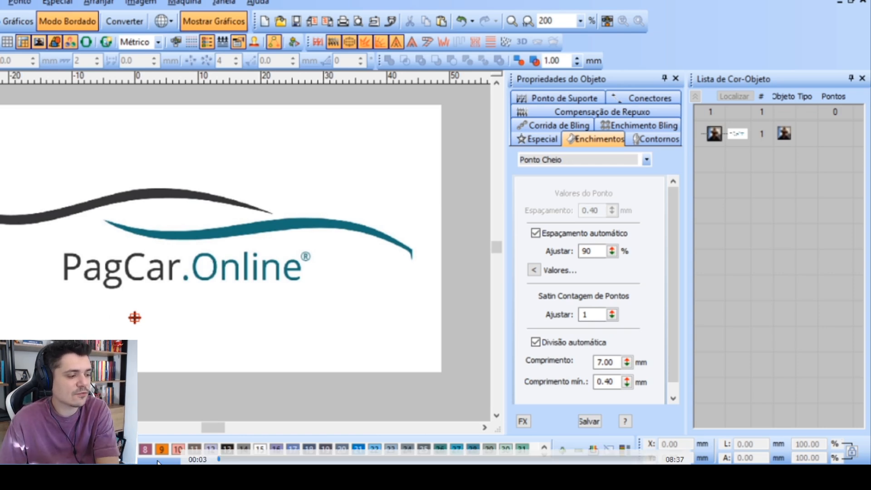
Start a Ponto Cheio satin column on the black swoosh, placing point pairs from its lower tip up the short leg and around the corner
{"action": "scroll", "coordinate": [213, 257], "scroll_direction": "up", "scroll_amount": 1}
{"action": "scroll", "coordinate": [276, 262], "scroll_direction": "up", "scroll_amount": 1}
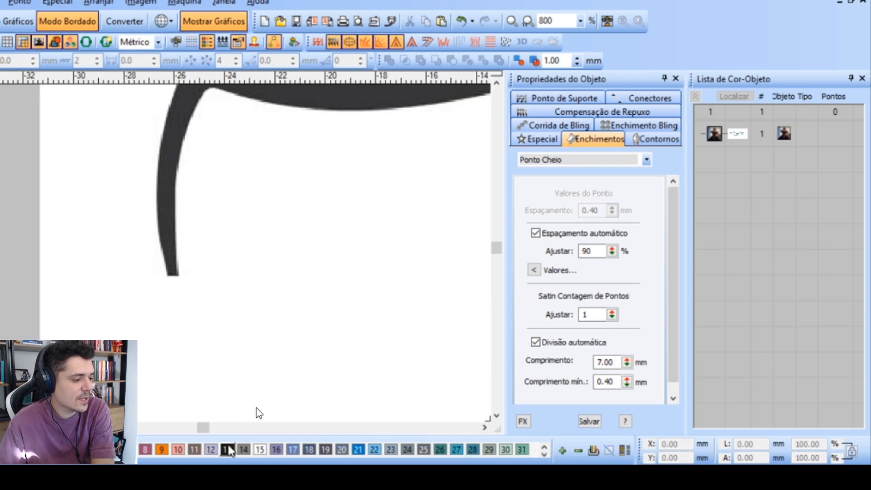
{"action": "left_click", "coordinate": [168, 276]}
{"action": "left_click", "coordinate": [180, 274]}
{"action": "left_click", "coordinate": [156, 189]}
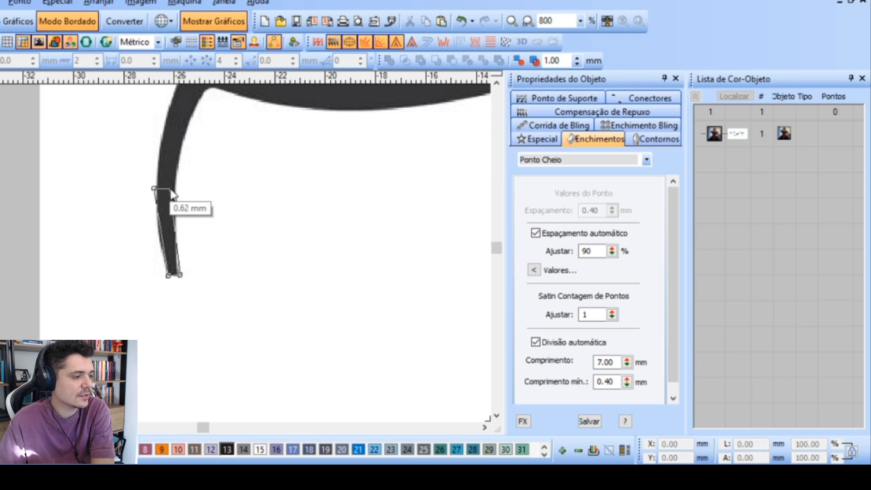
{"action": "left_click", "coordinate": [175, 190]}
{"action": "left_click", "coordinate": [177, 251]}
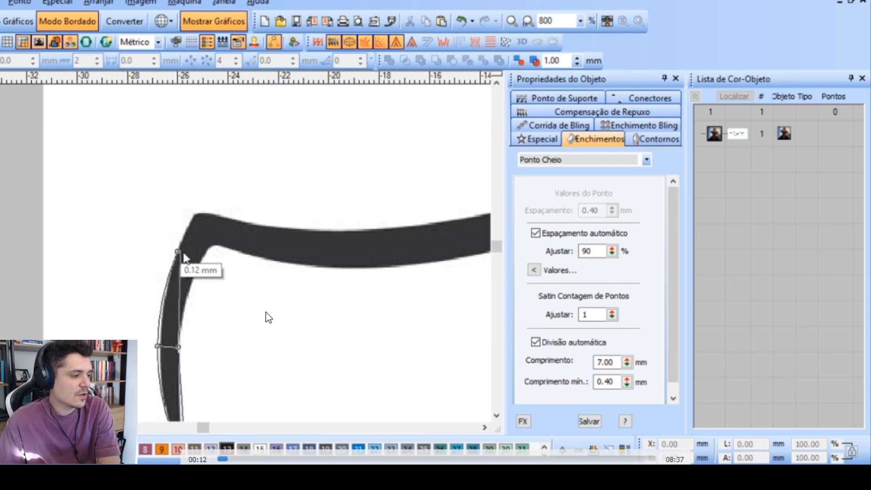
{"action": "left_click", "coordinate": [200, 259]}
{"action": "left_click", "coordinate": [202, 212]}
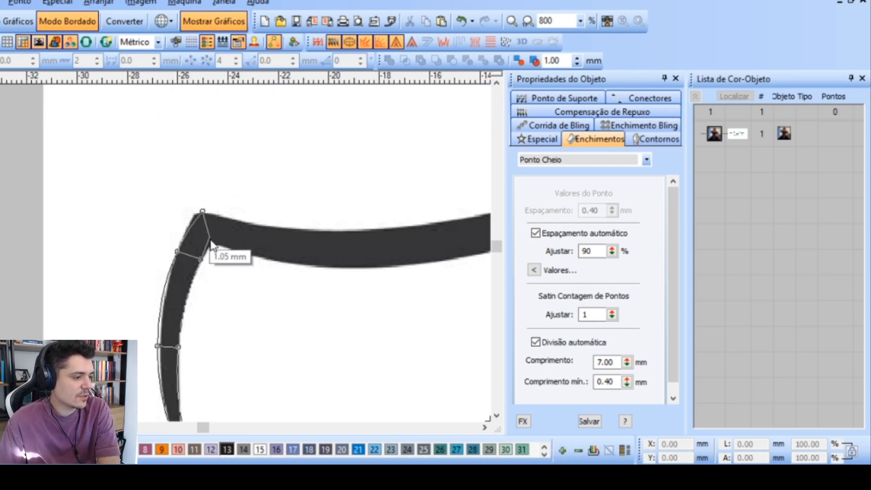
{"action": "left_click", "coordinate": [213, 244]}
Continue the black satin column with edge point pairs through the swoosh's shallow dip and onto its rising stretch, using curve points beyond the dip
{"action": "left_click", "coordinate": [229, 216]}
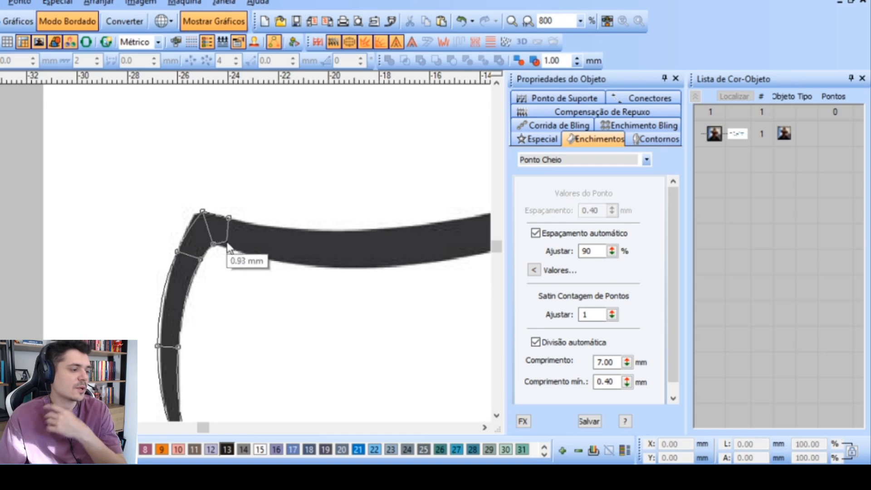
{"action": "left_click", "coordinate": [226, 246]}
{"action": "left_click", "coordinate": [276, 225]}
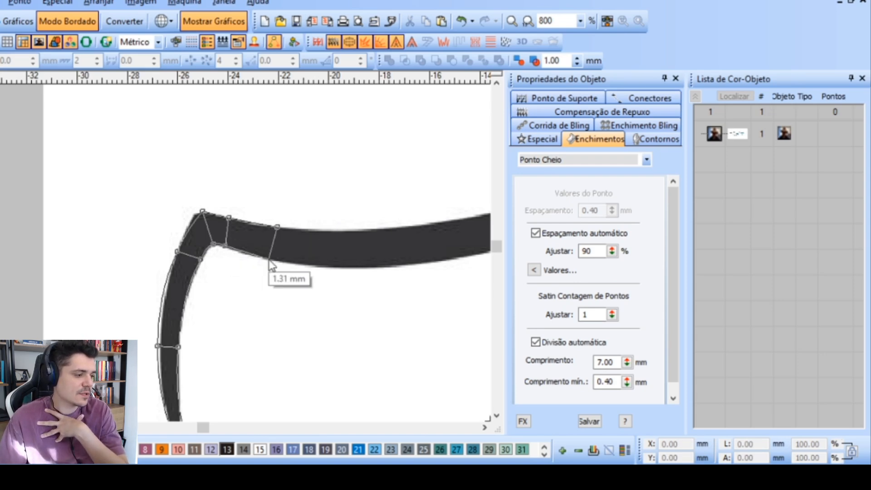
{"action": "left_click", "coordinate": [268, 260]}
{"action": "right_click", "coordinate": [402, 228]}
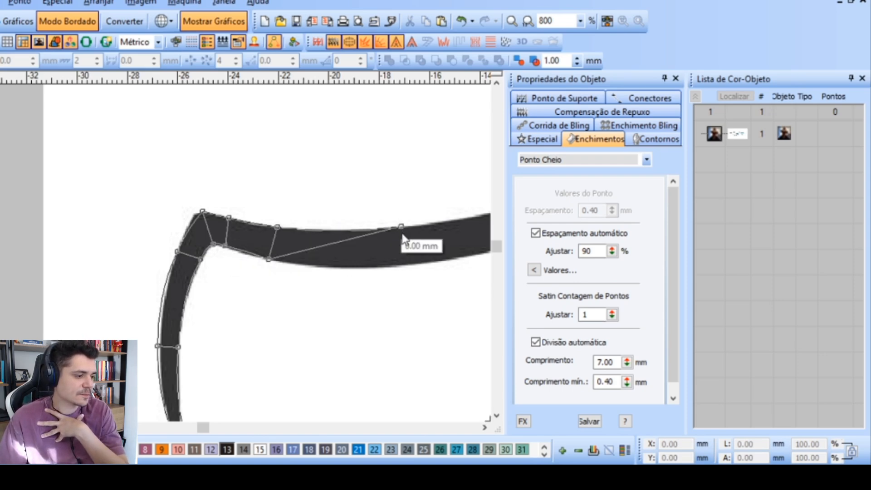
{"action": "right_click", "coordinate": [406, 267]}
{"action": "right_click", "coordinate": [189, 230]}
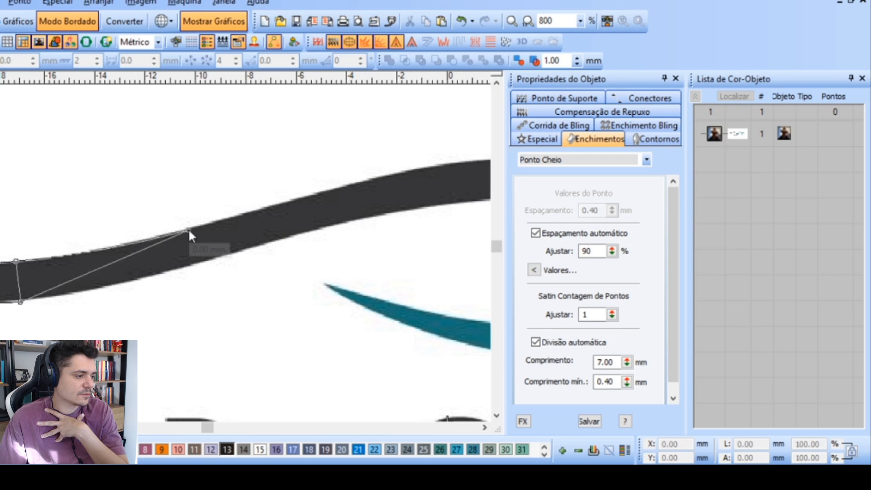
{"action": "right_click", "coordinate": [197, 263]}
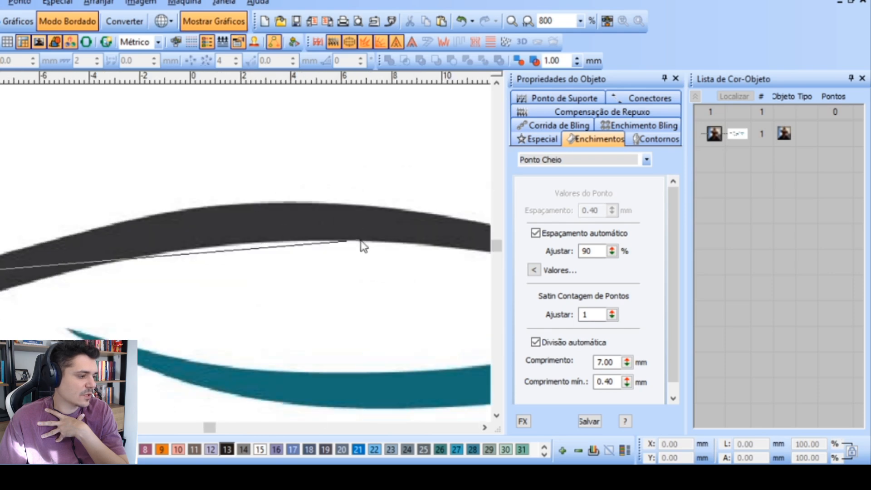
Extend the black column with curve point pairs over the crest to the swoosh's pointed end and complete it in colour 13
{"action": "right_click", "coordinate": [117, 223]}
{"action": "right_click", "coordinate": [121, 260]}
{"action": "right_click", "coordinate": [284, 203]}
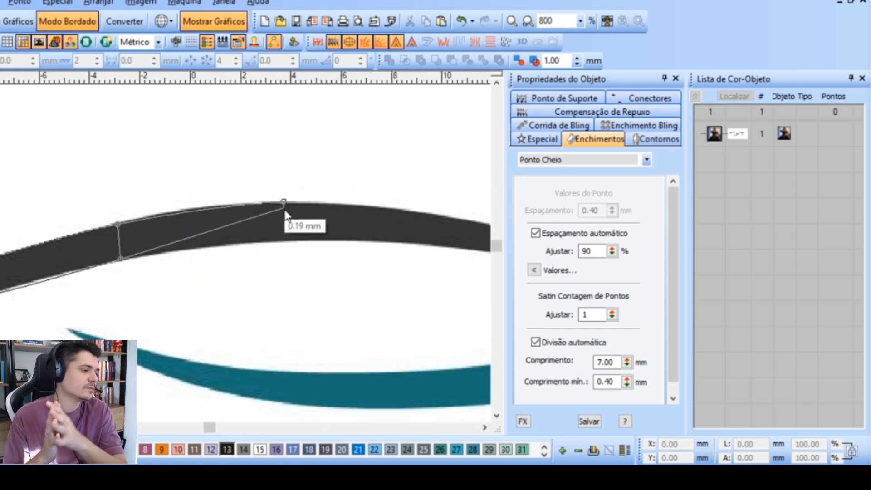
{"action": "right_click", "coordinate": [282, 245]}
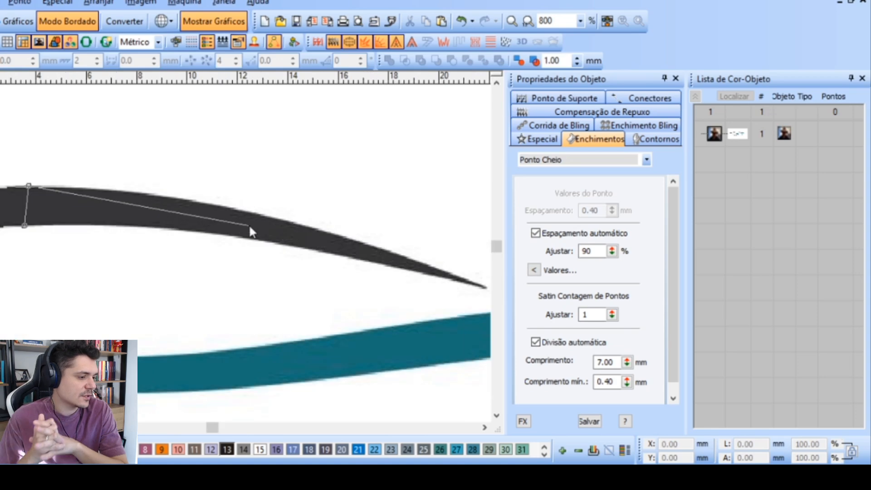
{"action": "right_click", "coordinate": [258, 214]}
{"action": "right_click", "coordinate": [257, 241]}
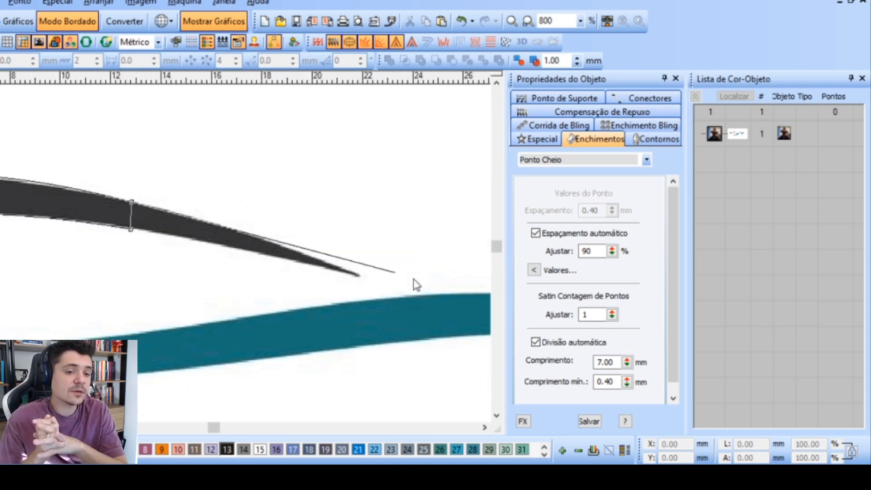
{"action": "left_click", "coordinate": [234, 254]}
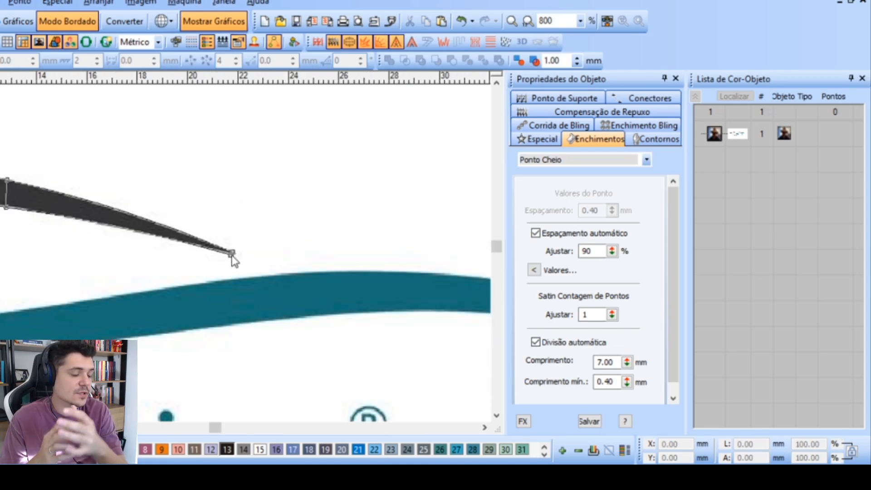
{"action": "key", "text": "Return"}
{"action": "scroll", "coordinate": [179, 263], "scroll_direction": "down", "scroll_amount": 3}
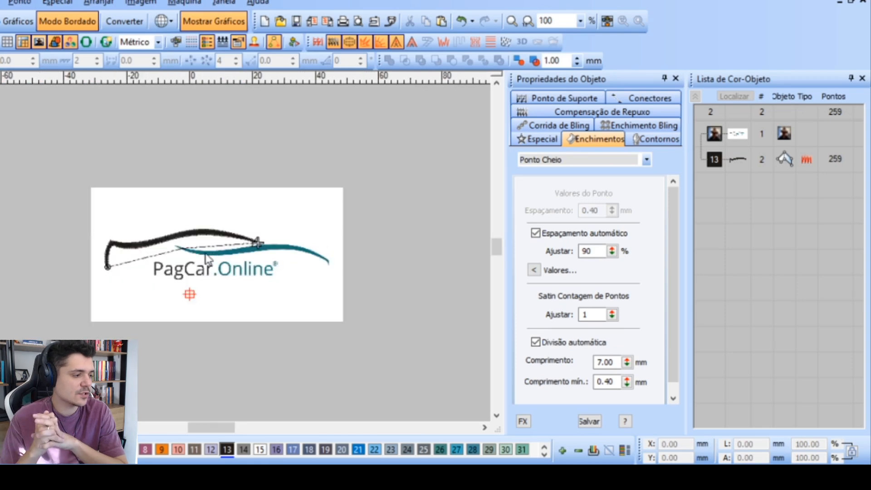
Start a satin column in colour 28 on the teal swoosh, placing point pairs from its pointed end through the lowest stretch
{"action": "scroll", "coordinate": [191, 253], "scroll_direction": "up", "scroll_amount": 3}
{"action": "scroll", "coordinate": [166, 211], "scroll_direction": "up", "scroll_amount": 1}
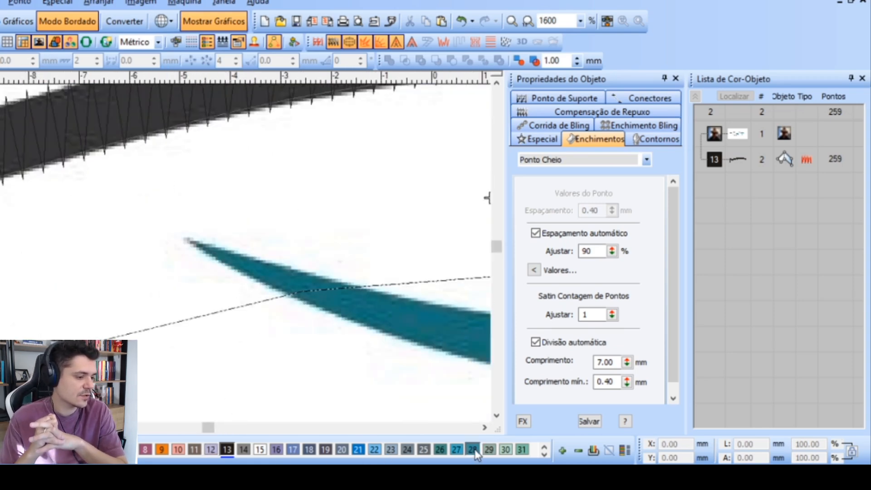
{"action": "left_click", "coordinate": [194, 241]}
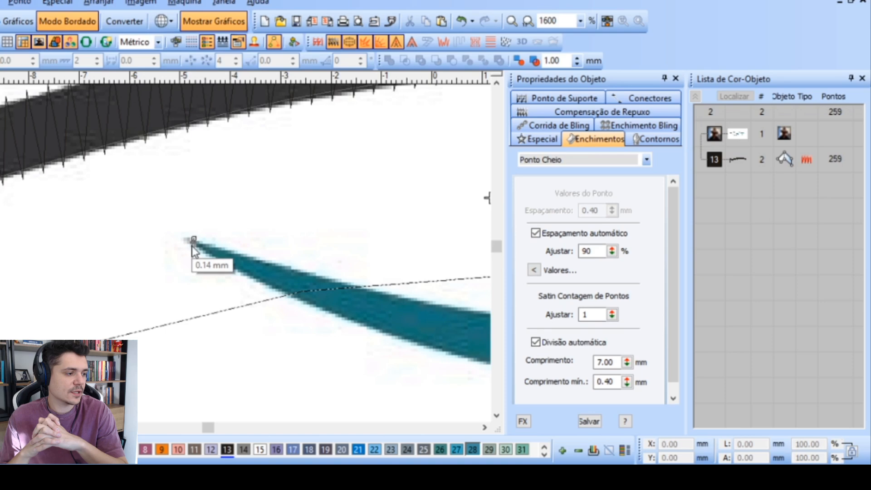
{"action": "left_click", "coordinate": [427, 301]}
{"action": "left_click", "coordinate": [408, 341]}
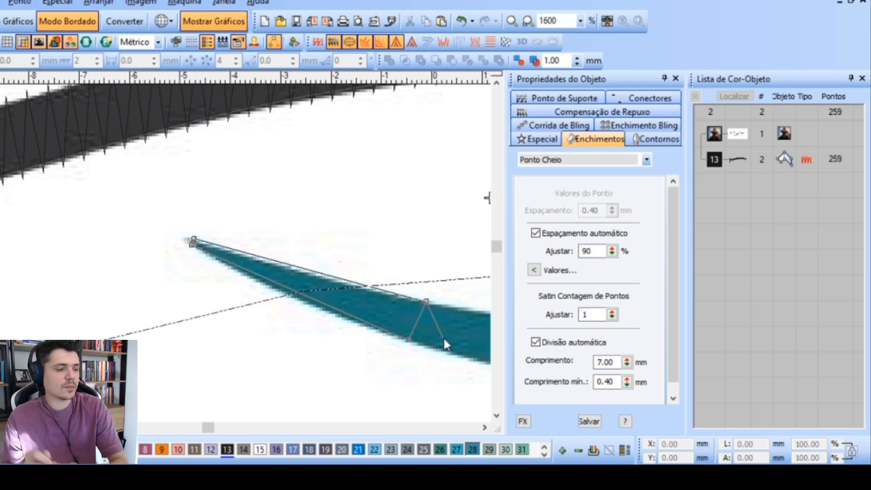
{"action": "scroll", "coordinate": [443, 336], "scroll_direction": "down", "scroll_amount": 2}
{"action": "scroll", "coordinate": [214, 256], "scroll_direction": "up", "scroll_amount": 1}
{"action": "scroll", "coordinate": [214, 261], "scroll_direction": "up", "scroll_amount": 1}
{"action": "left_click", "coordinate": [220, 249]}
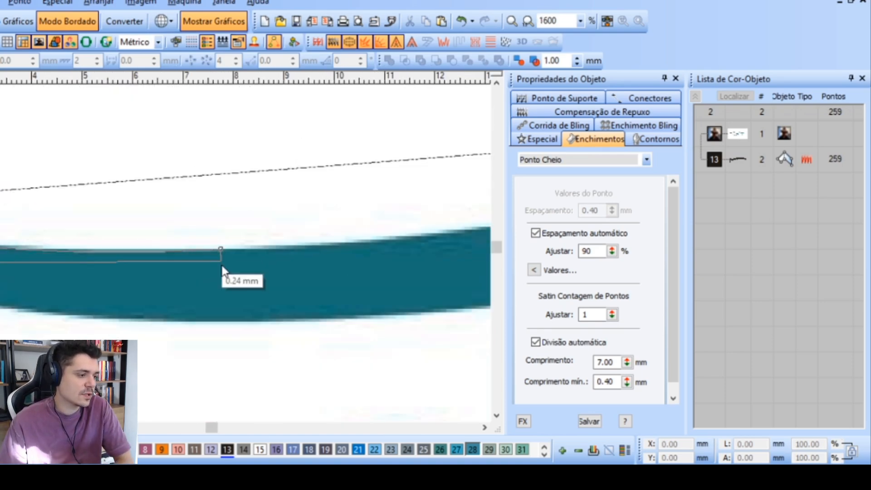
{"action": "right_click", "coordinate": [220, 323]}
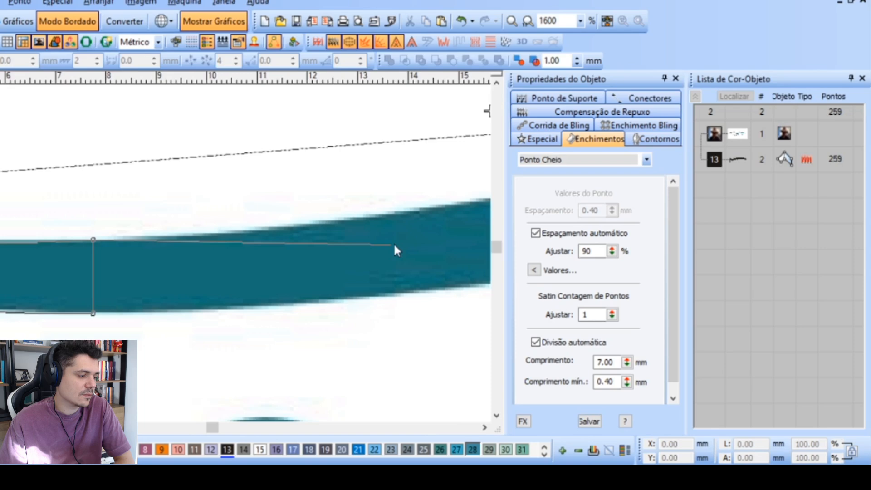
Continue the teal column with three curve point pairs along the rising middle section up to the crest
{"action": "right_click", "coordinate": [361, 212]}
{"action": "right_click", "coordinate": [368, 299]}
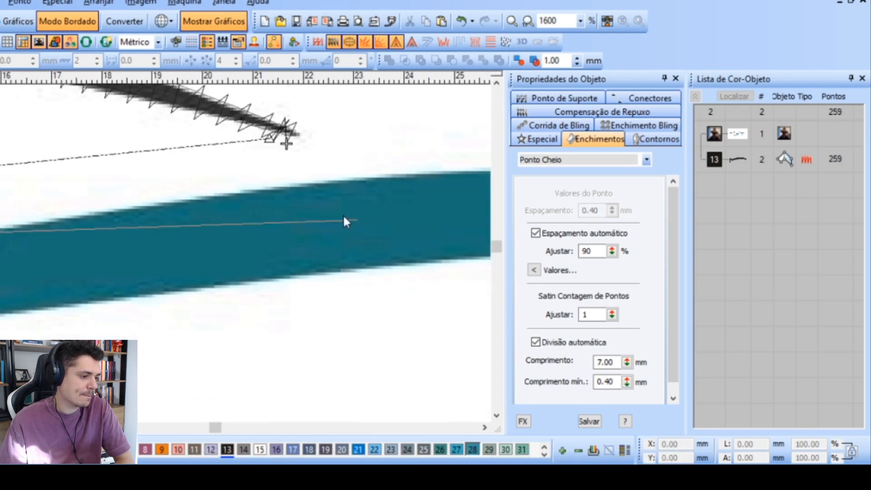
{"action": "right_click", "coordinate": [247, 194]}
{"action": "right_click", "coordinate": [248, 283]}
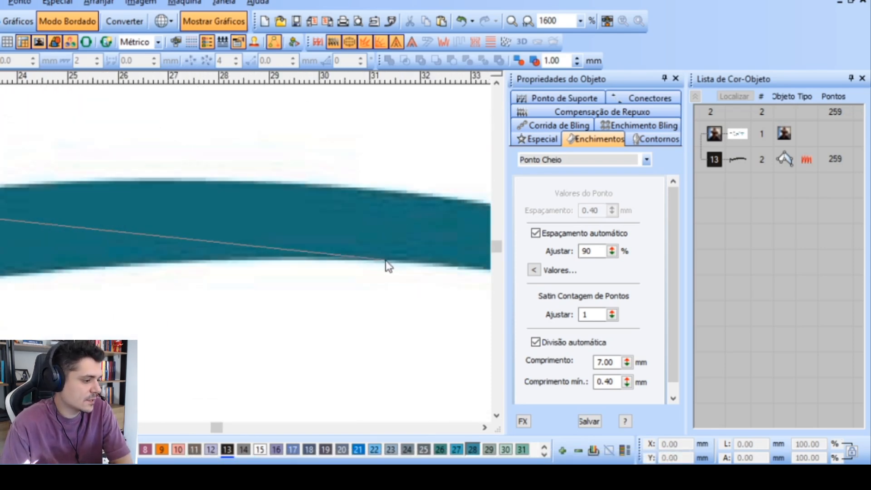
{"action": "right_click", "coordinate": [212, 183]}
{"action": "right_click", "coordinate": [211, 265]}
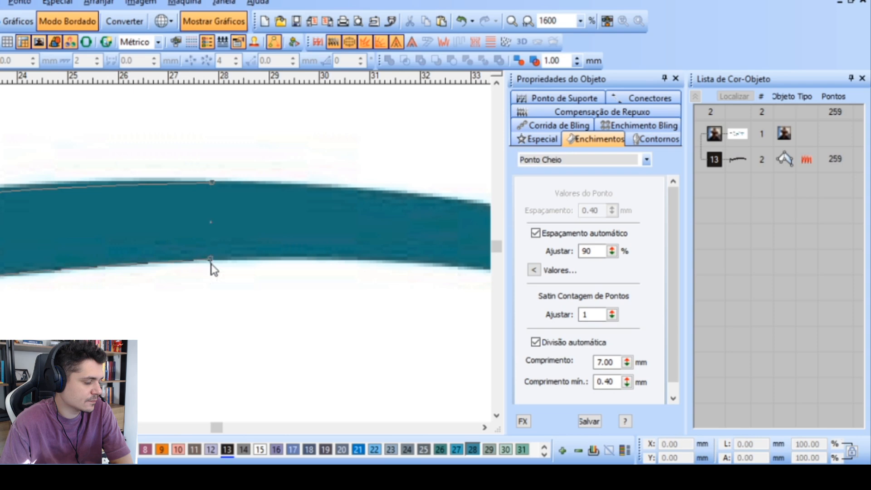
Place three more point pairs on the teal swoosh, following its descending slope down to just before the sharp bend
{"action": "right_click", "coordinate": [328, 257]}
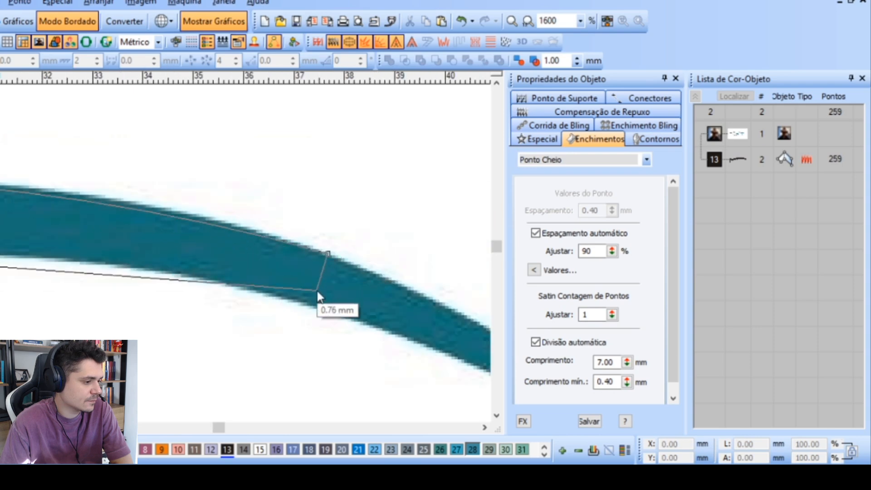
{"action": "right_click", "coordinate": [311, 305]}
{"action": "right_click", "coordinate": [319, 263]}
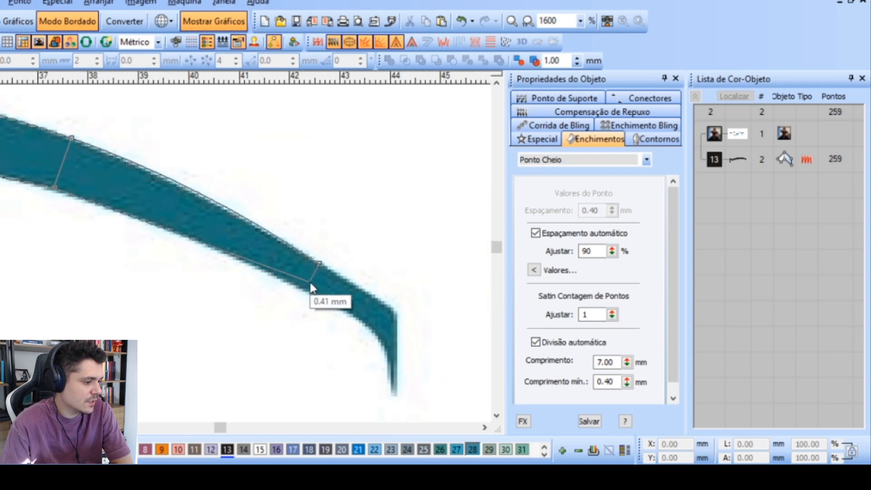
{"action": "right_click", "coordinate": [310, 290]}
{"action": "right_click", "coordinate": [384, 305]}
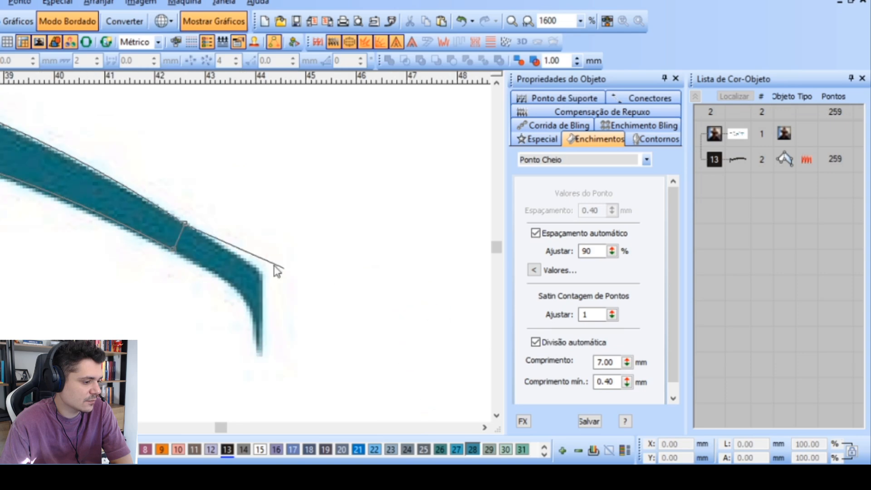
{"action": "right_click", "coordinate": [233, 289]}
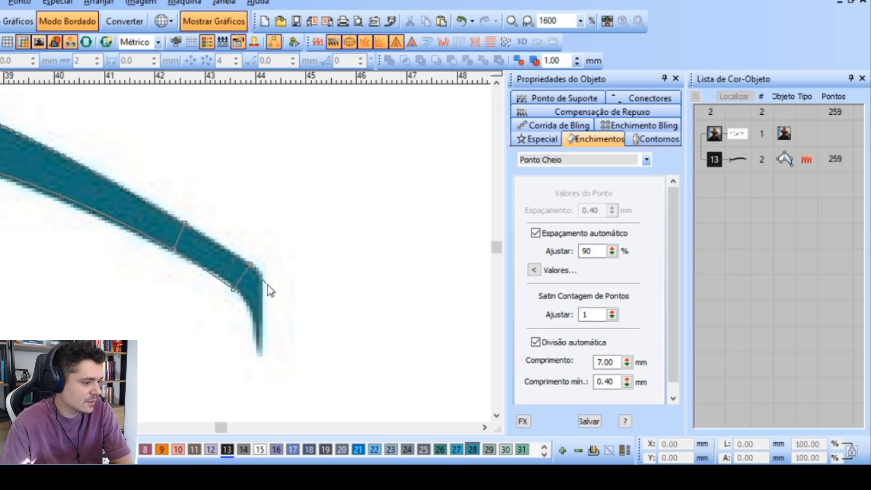
Carry the teal column around the sharp bend to the narrow lower tip and complete the object
{"action": "right_click", "coordinate": [267, 284]}
{"action": "right_click", "coordinate": [250, 324]}
{"action": "right_click", "coordinate": [266, 323]}
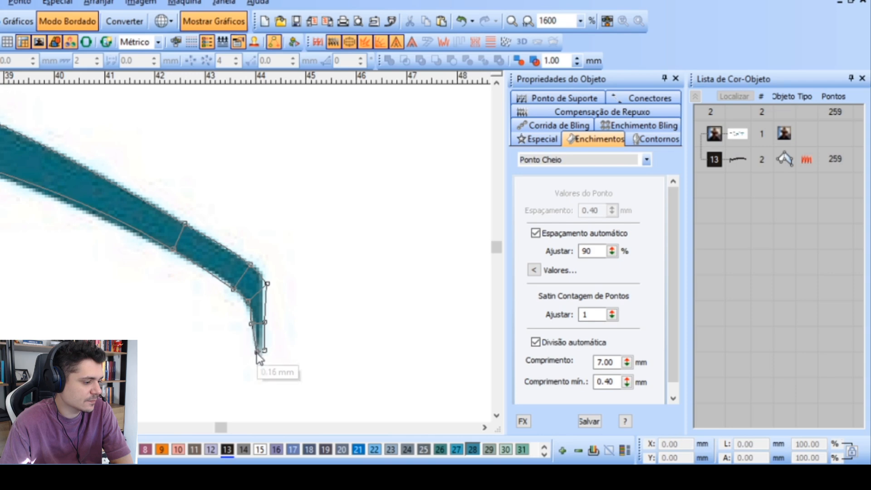
{"action": "key", "text": "Return"}
{"action": "scroll", "coordinate": [220, 261], "scroll_direction": "down", "scroll_amount": 3}
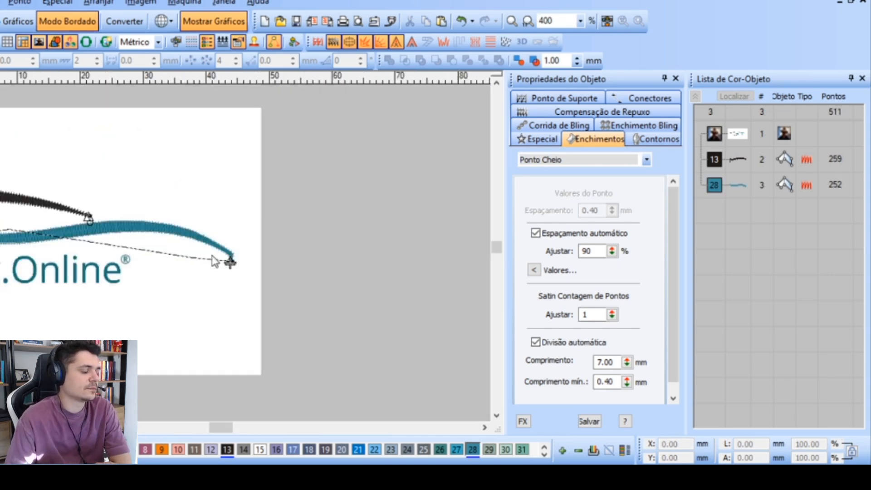
Activate the Entrada C column tool for digitizing the "PagCar" lettering
{"action": "scroll", "coordinate": [214, 261], "scroll_direction": "up", "scroll_amount": 1}
{"action": "scroll", "coordinate": [214, 261], "scroll_direction": "up", "scroll_amount": 1}
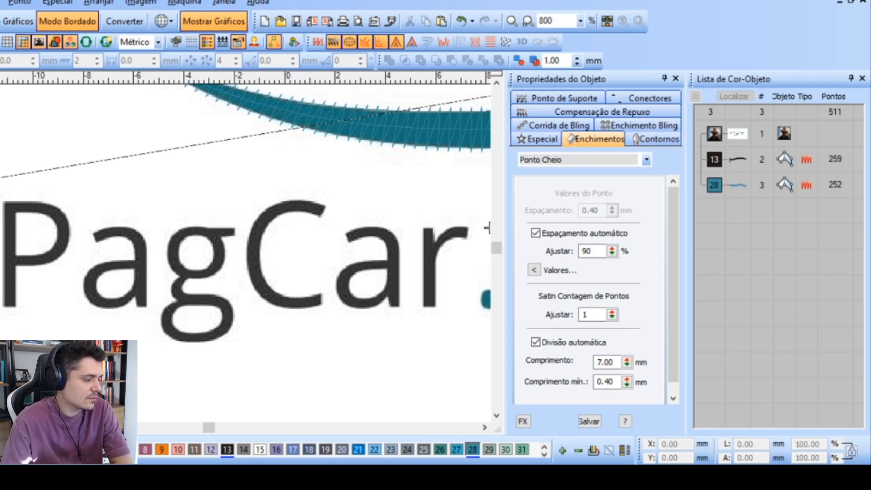
{"action": "left_click", "coordinate": [1, 273]}
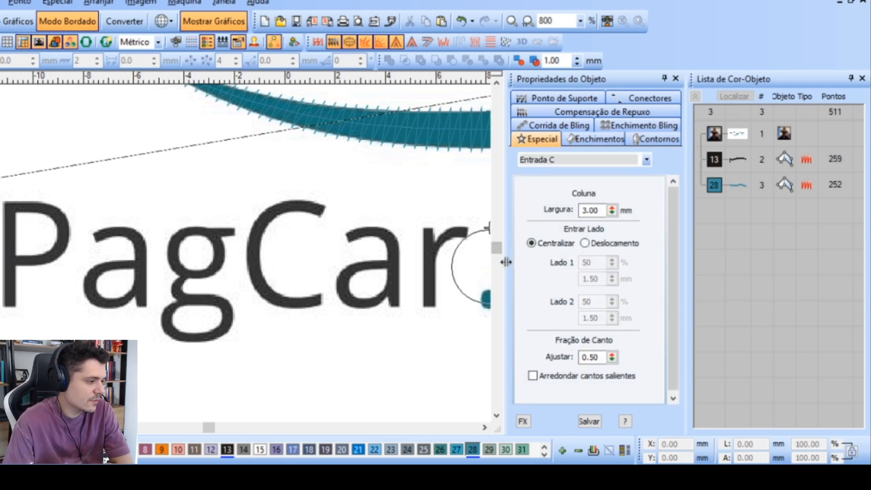
Set the Entrada C column width to 0.80 mm and compare it with the stem of the letter P
{"action": "left_click", "coordinate": [599, 209]}
{"action": "type", "text": "0"}
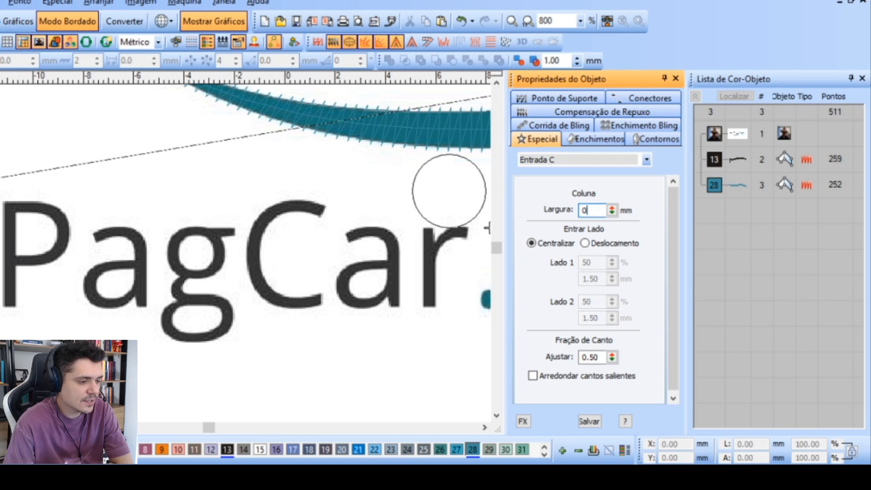
{"action": "type", "text": ".8"}
{"action": "key", "text": "Return"}
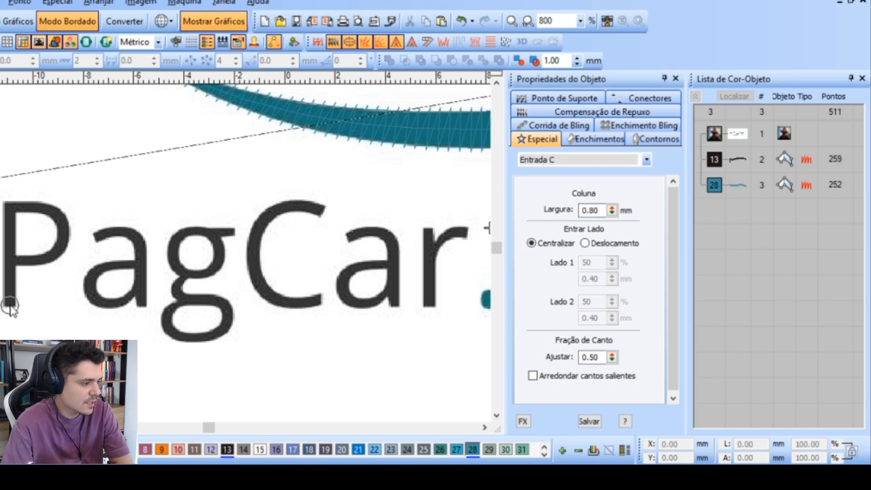
Set the Entrada C column width to 0.50 mm
{"action": "left_click_drag", "start_coordinate": [602, 210], "coordinate": [436, 185]}
{"action": "type", "text": "0"}
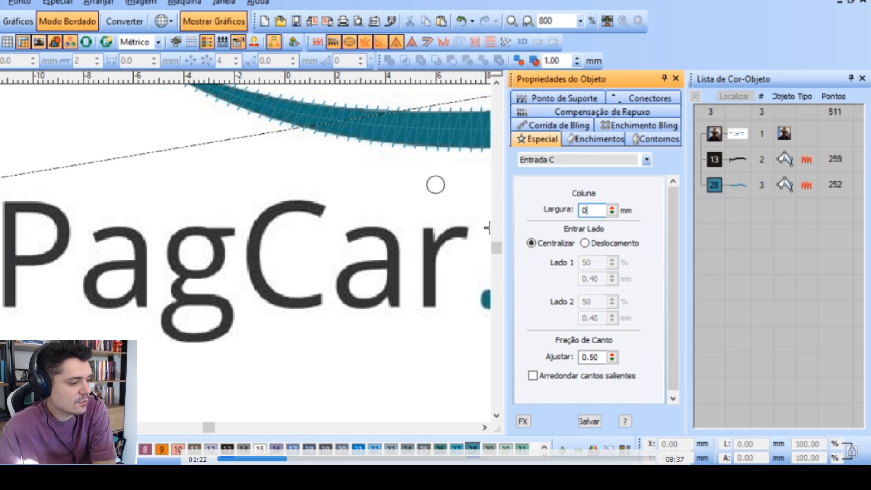
{"action": "type", "text": ".5"}
{"action": "key", "text": "Return"}
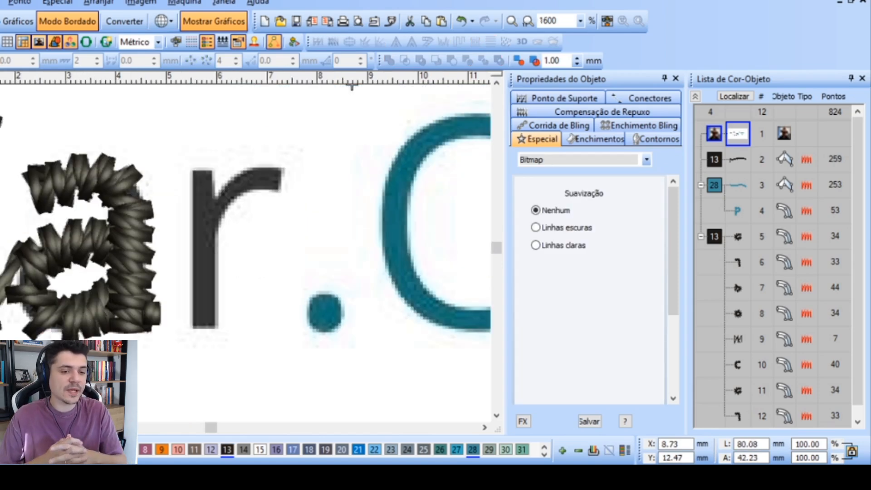
Digitize the "r" of "Car" with 0.50 mm Entrada C columns, one for the straight stem and one for the curved arm
{"action": "key", "text": "space"}
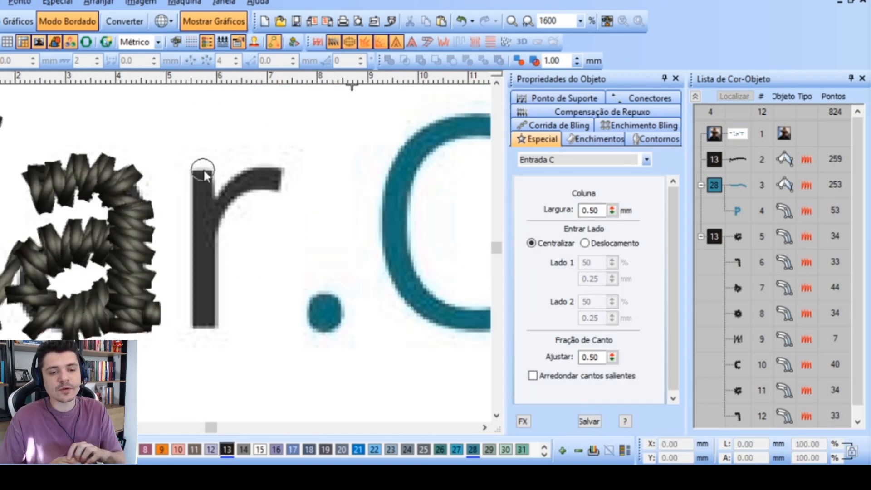
{"action": "left_click", "coordinate": [201, 320]}
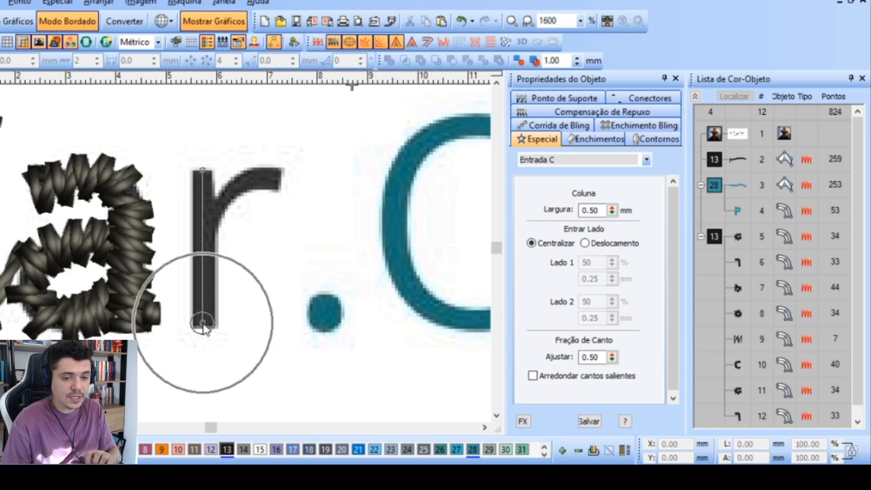
{"action": "key", "text": "Return"}
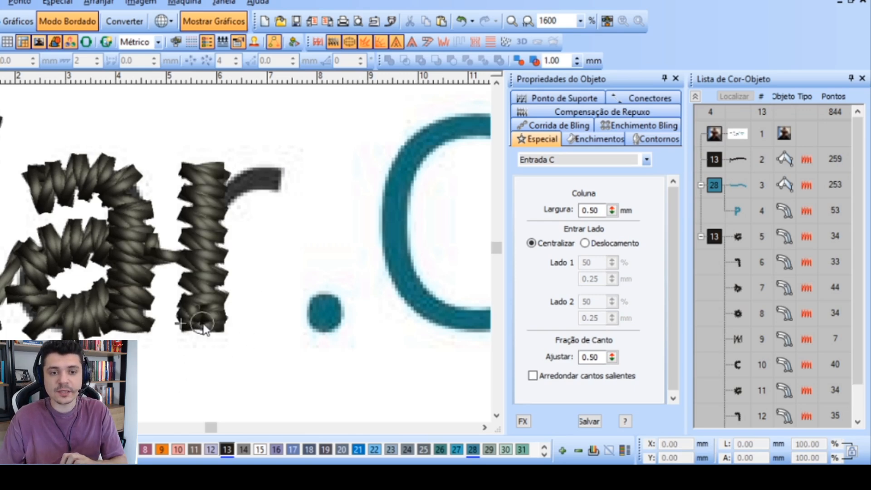
{"action": "right_click", "coordinate": [214, 207]}
{"action": "right_click", "coordinate": [239, 185]}
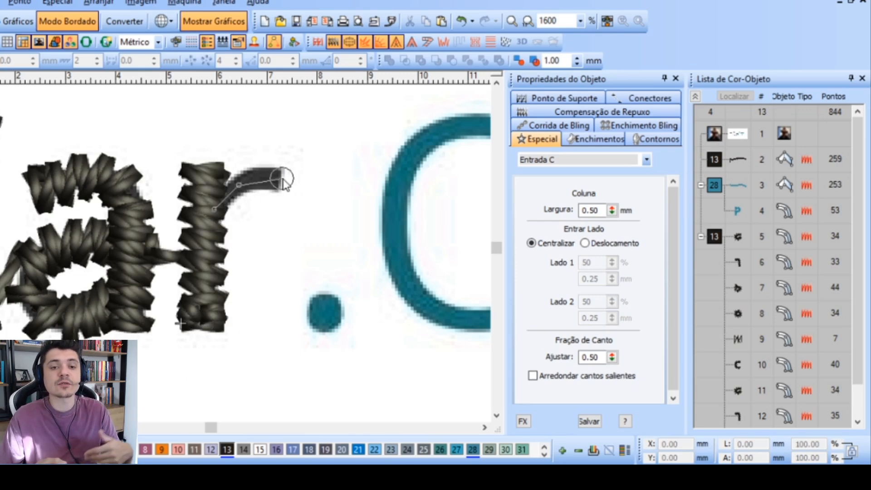
{"action": "left_click", "coordinate": [282, 179]}
{"action": "key", "text": "Return"}
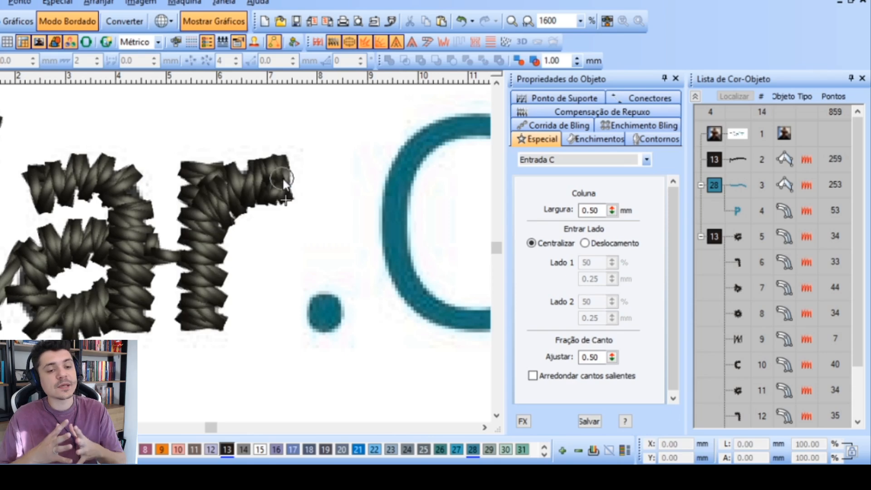
Digitize the dot after "PagCar" as a small filled ellipse with Ponto Cheio satin stitch
{"action": "scroll", "coordinate": [283, 178], "scroll_direction": "down", "scroll_amount": 1}
{"action": "scroll", "coordinate": [211, 268], "scroll_direction": "down", "scroll_amount": 1}
{"action": "scroll", "coordinate": [213, 250], "scroll_direction": "up", "scroll_amount": 2}
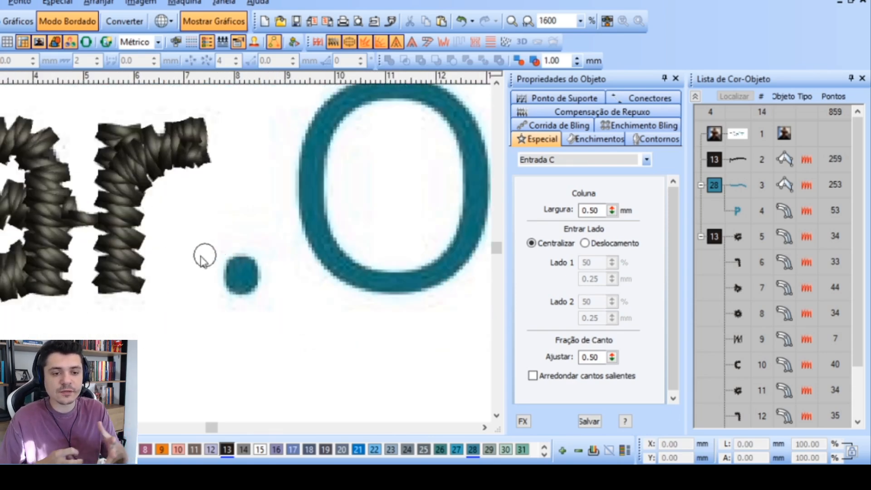
{"action": "key", "text": "Escape"}
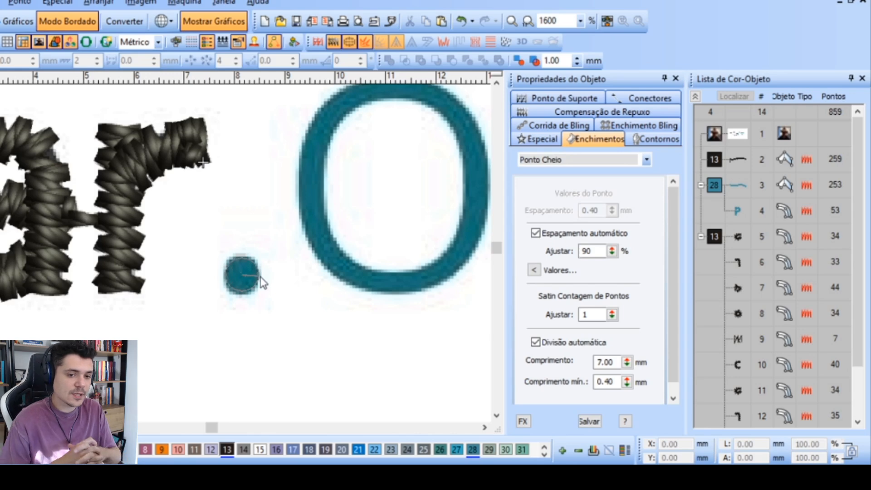
{"action": "left_click", "coordinate": [258, 276]}
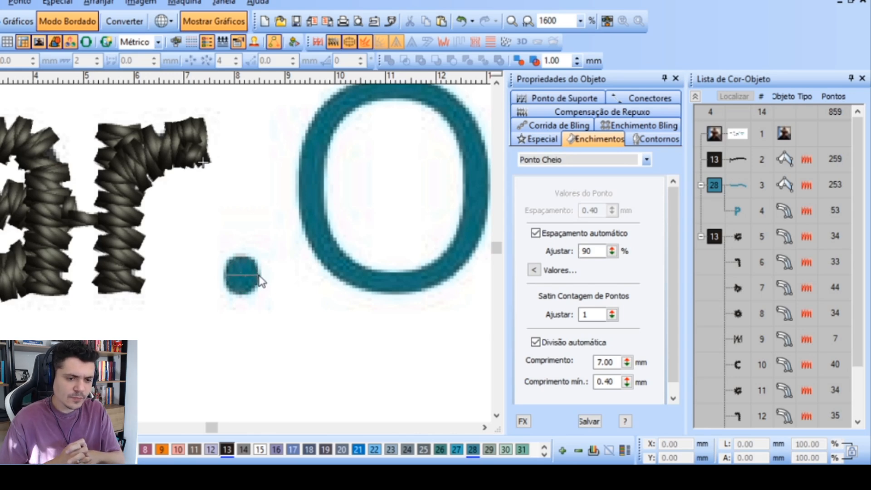
{"action": "left_click", "coordinate": [249, 299]}
{"action": "scroll", "coordinate": [250, 298], "scroll_direction": "down", "scroll_amount": 2}
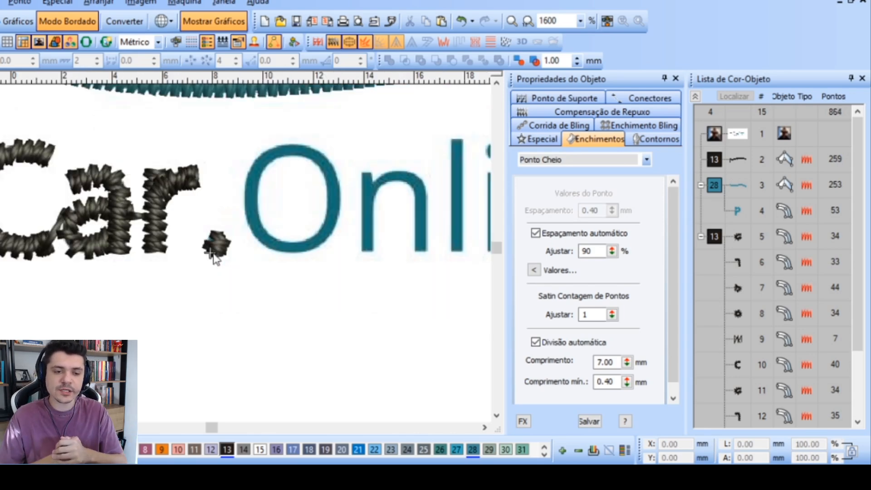
Recolor the teal letter P to thread color 13
{"action": "scroll", "coordinate": [155, 264], "scroll_direction": "down", "scroll_amount": 2}
{"action": "scroll", "coordinate": [137, 239], "scroll_direction": "up", "scroll_amount": 3}
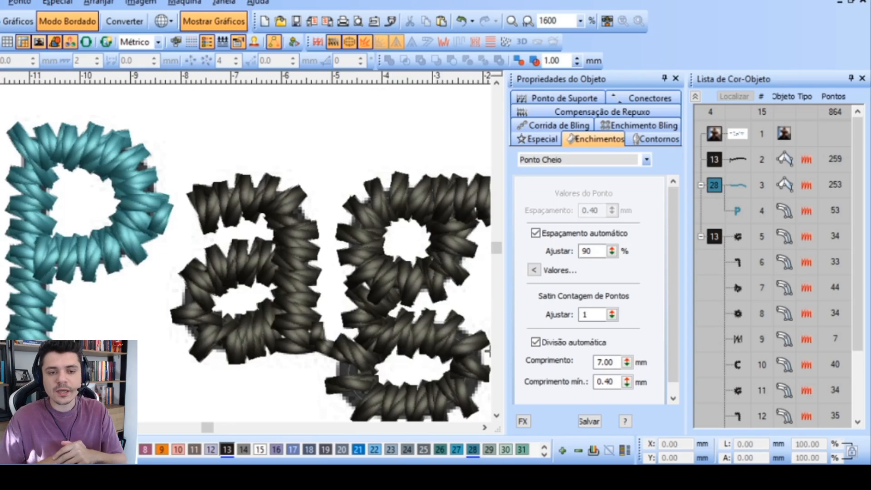
{"action": "key", "text": "Escape"}
{"action": "left_click", "coordinate": [32, 309]}
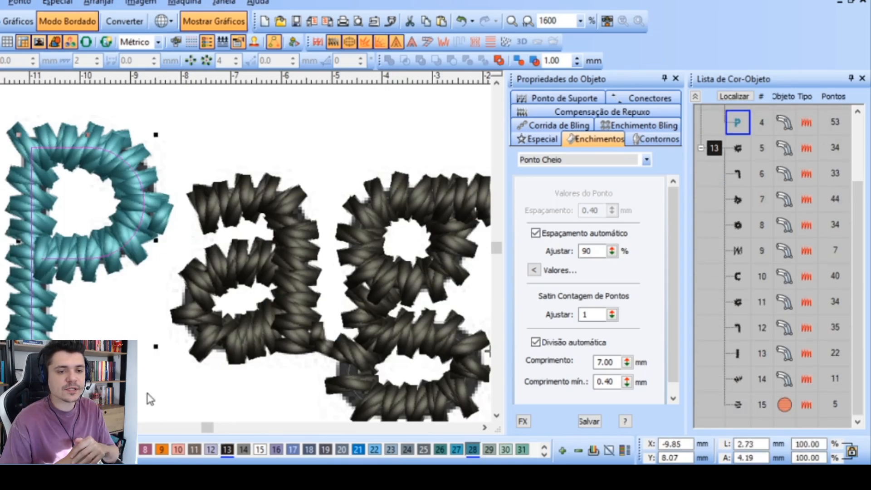
{"action": "left_click", "coordinate": [227, 449]}
Start an Entrada C column on the upper-left curve of the "O" in "Online" and trace down its left side and along the bottom
{"action": "scroll", "coordinate": [317, 272], "scroll_direction": "down", "scroll_amount": 2}
{"action": "scroll", "coordinate": [224, 268], "scroll_direction": "up", "scroll_amount": 1}
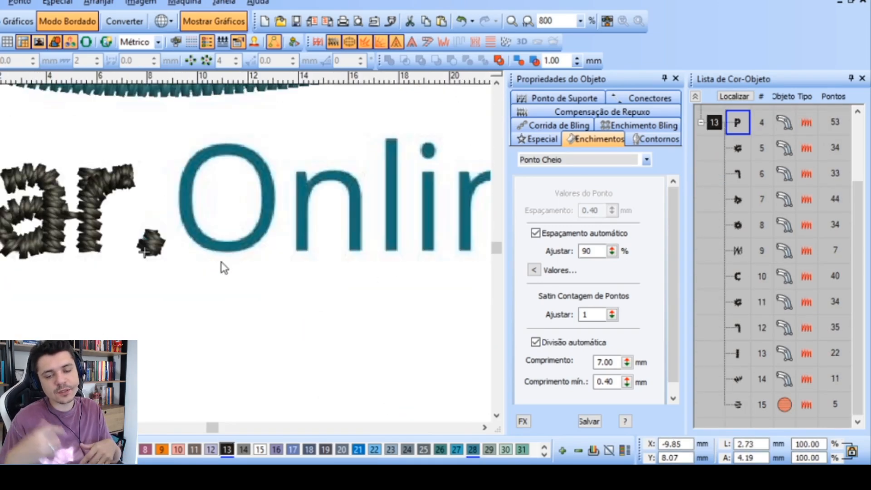
{"action": "left_click", "coordinate": [225, 272]}
{"action": "scroll", "coordinate": [214, 257], "scroll_direction": "up", "scroll_amount": 2}
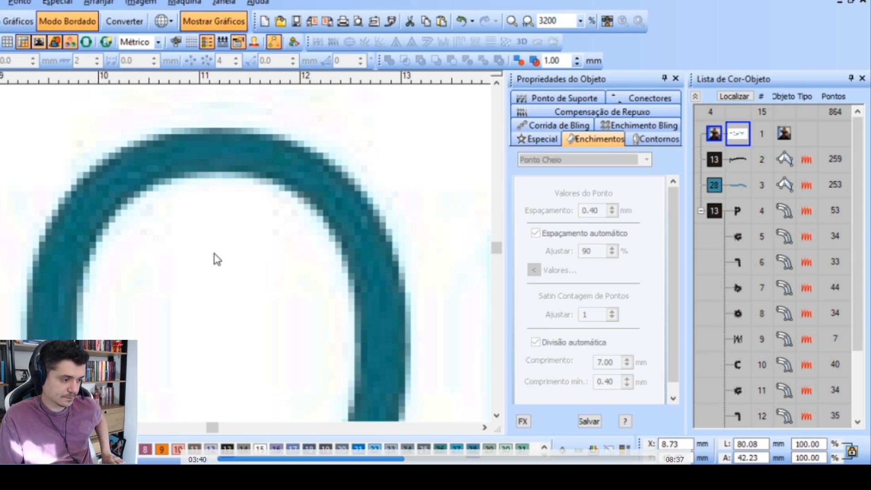
{"action": "left_click", "coordinate": [59, 250]}
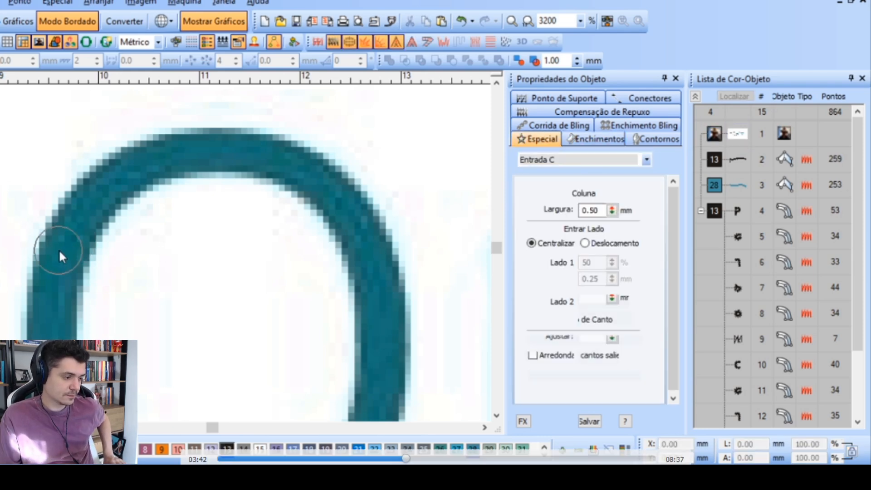
{"action": "left_click", "coordinate": [66, 252]}
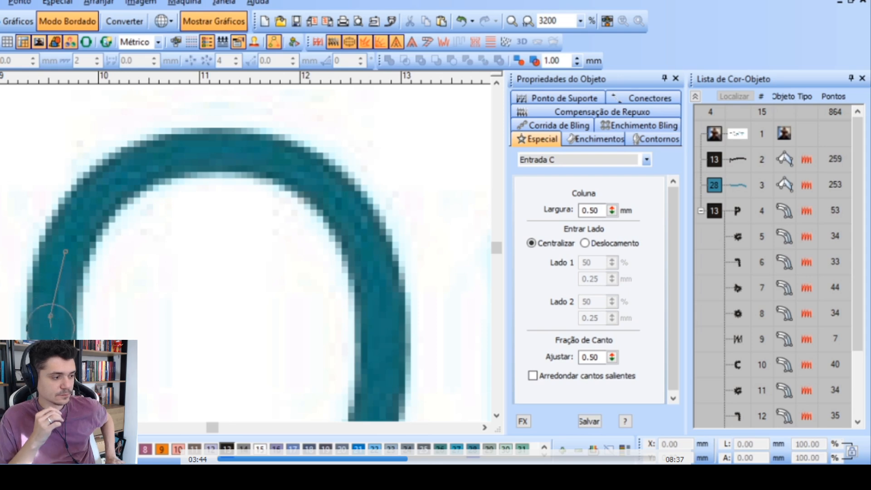
{"action": "right_click", "coordinate": [138, 334]}
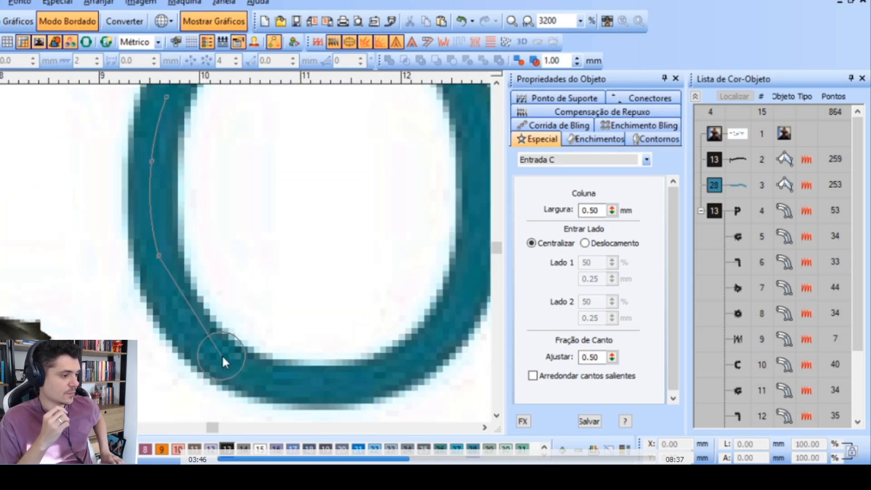
{"action": "right_click", "coordinate": [217, 356]}
{"action": "right_click", "coordinate": [304, 385]}
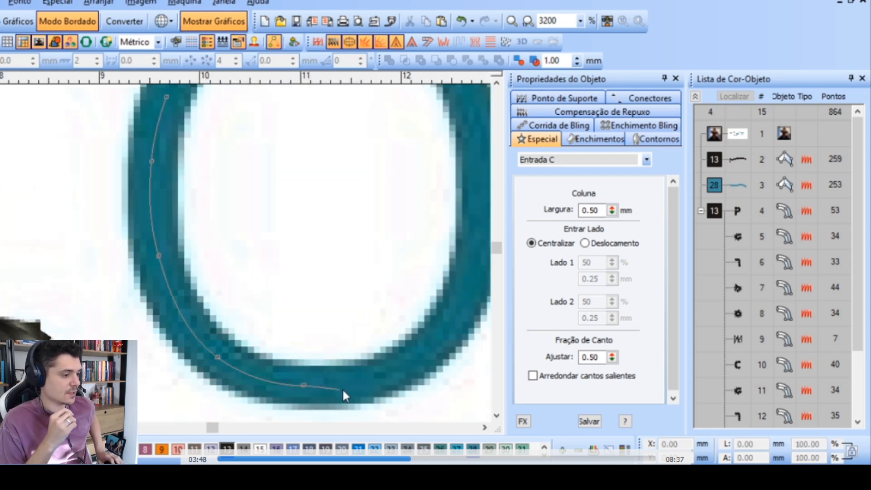
{"action": "right_click", "coordinate": [388, 373]}
Continue the "O" column up its right side and over the top, overlap the starting point and complete the object
{"action": "right_click", "coordinate": [336, 257]}
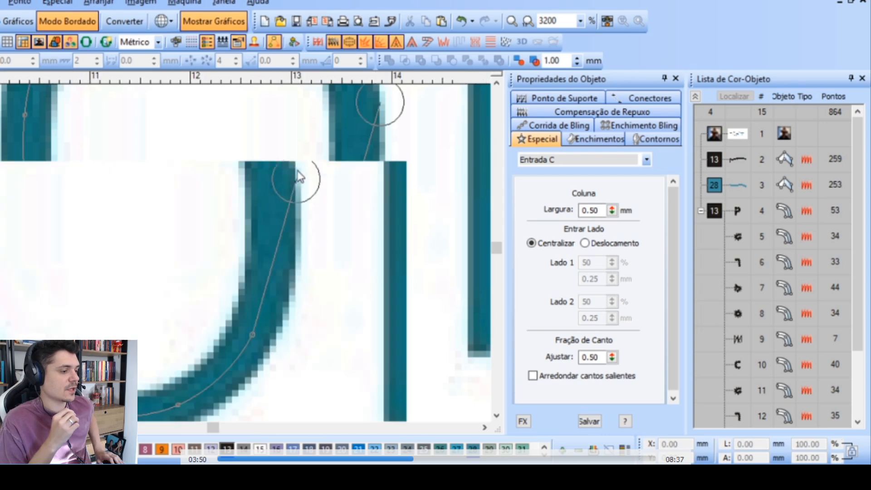
{"action": "right_click", "coordinate": [270, 236]}
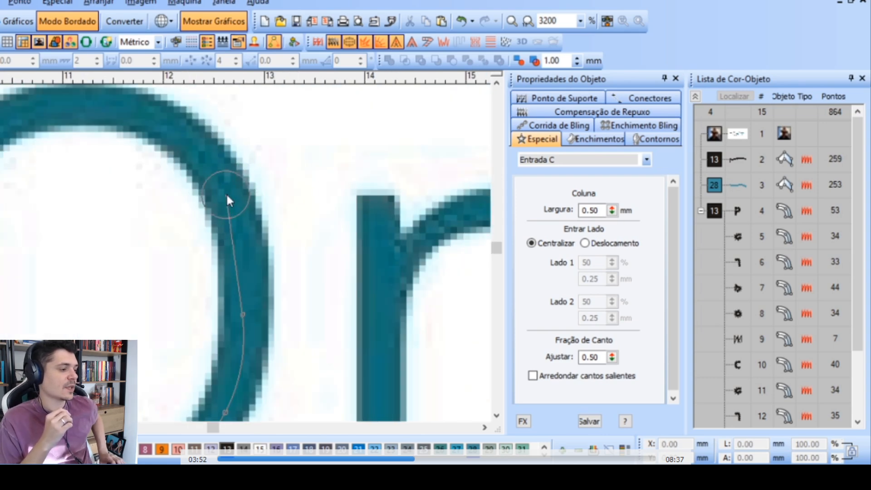
{"action": "right_click", "coordinate": [226, 192]}
{"action": "right_click", "coordinate": [167, 124]}
{"action": "right_click", "coordinate": [85, 100]}
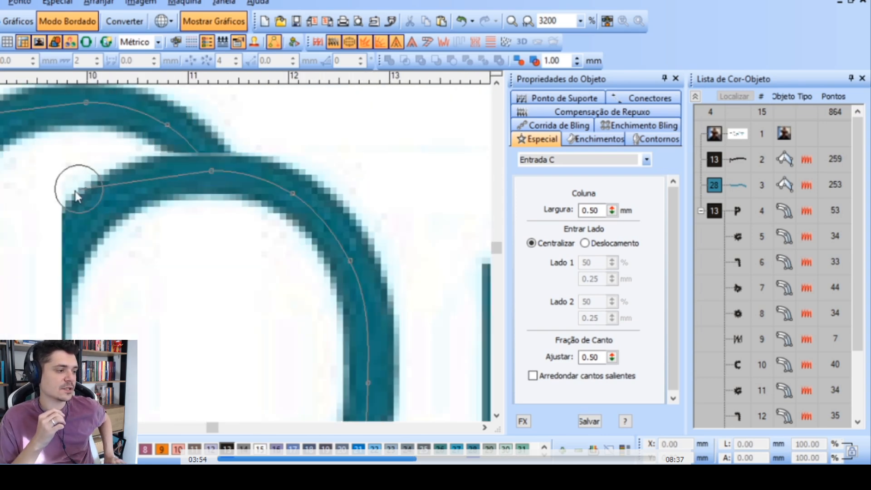
{"action": "right_click", "coordinate": [105, 198]}
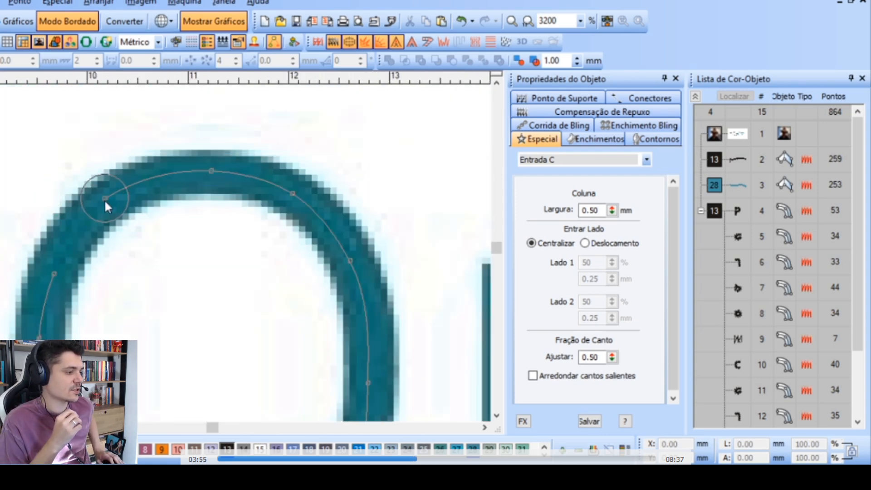
{"action": "right_click", "coordinate": [54, 274]}
{"action": "key", "text": "Return"}
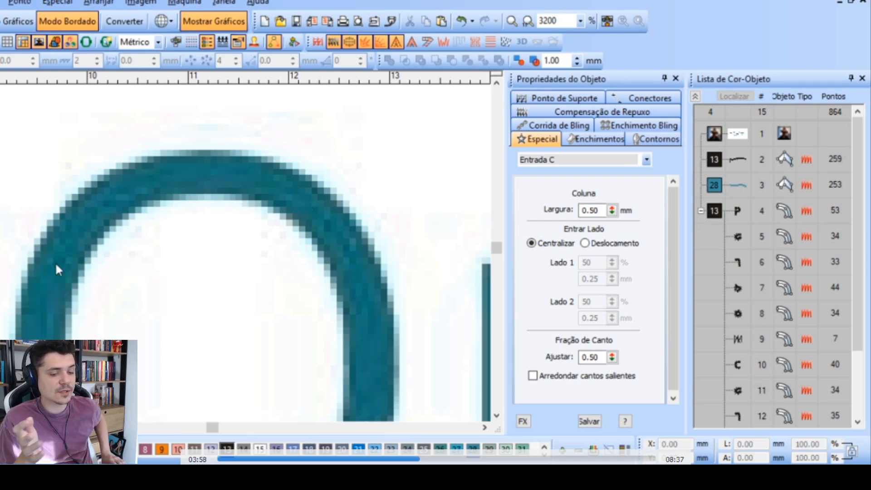
Digitize the left stem of the first "n" in "Online" as a straight 0.50 mm Entrada C column from top to baseline
{"action": "scroll", "coordinate": [418, 320], "scroll_direction": "down", "scroll_amount": 2}
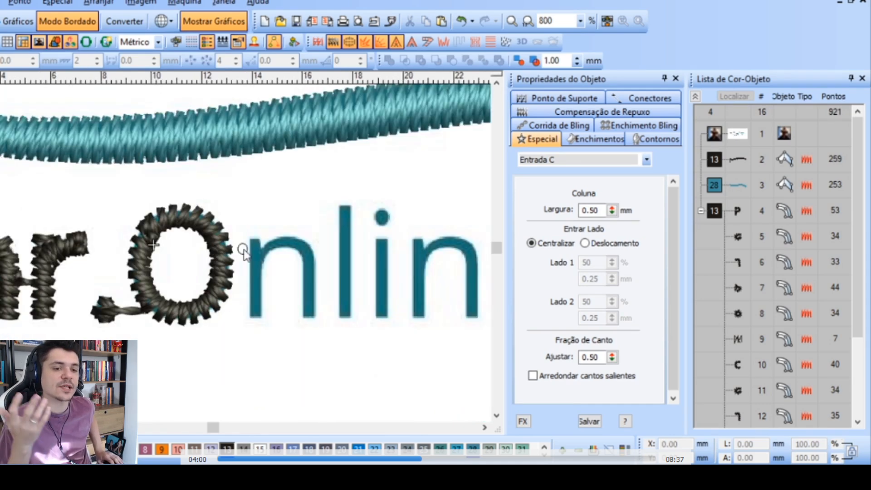
{"action": "scroll", "coordinate": [214, 252], "scroll_direction": "up", "scroll_amount": 2}
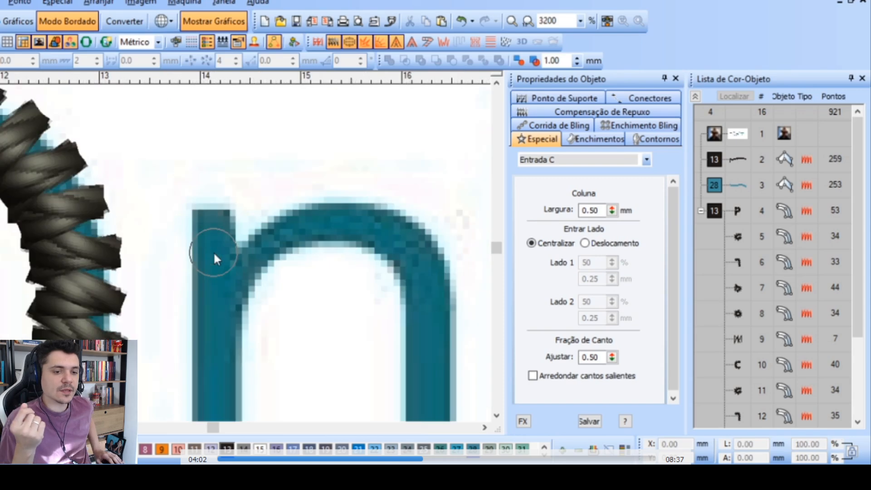
{"action": "scroll", "coordinate": [211, 217], "scroll_direction": "down", "scroll_amount": 3}
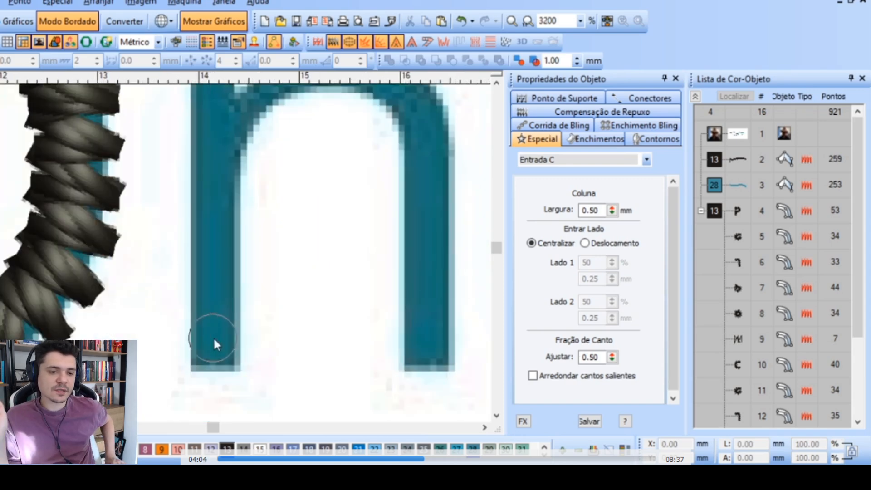
{"action": "left_click", "coordinate": [211, 363]}
{"action": "key", "text": "Return"}
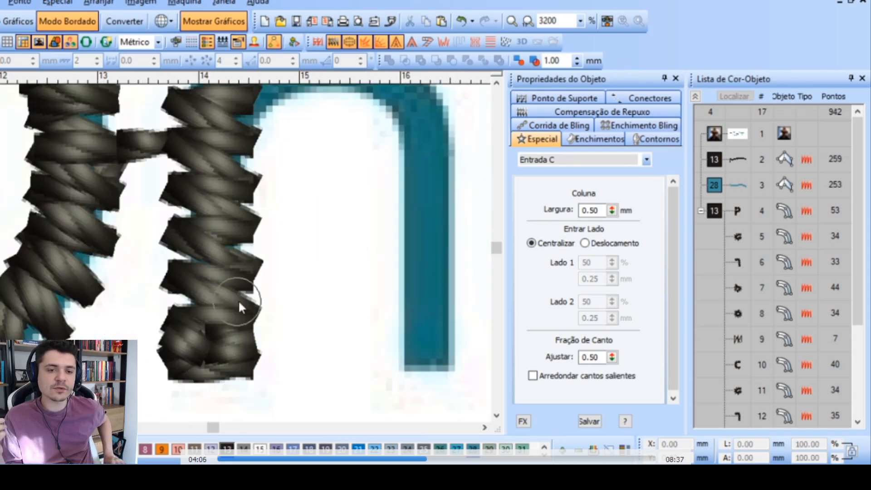
Trace the arch and right leg of the first "n" as one Entrada C column from the stem down to the baseline
{"action": "scroll", "coordinate": [238, 299], "scroll_direction": "down", "scroll_amount": 1}
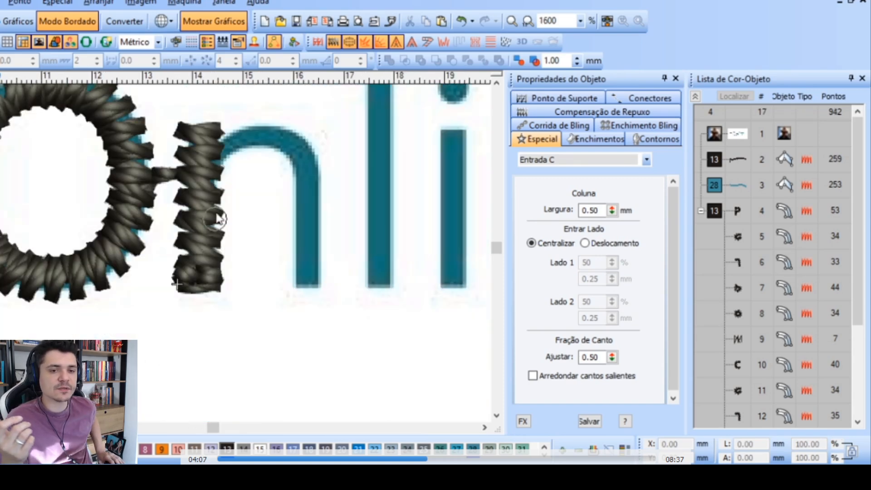
{"action": "left_click", "coordinate": [244, 136]}
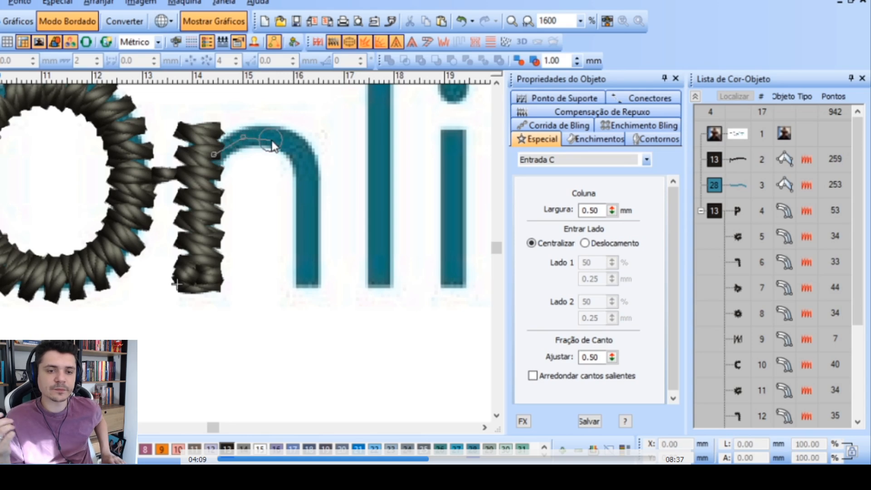
{"action": "left_click", "coordinate": [308, 171]}
{"action": "left_click", "coordinate": [314, 285]}
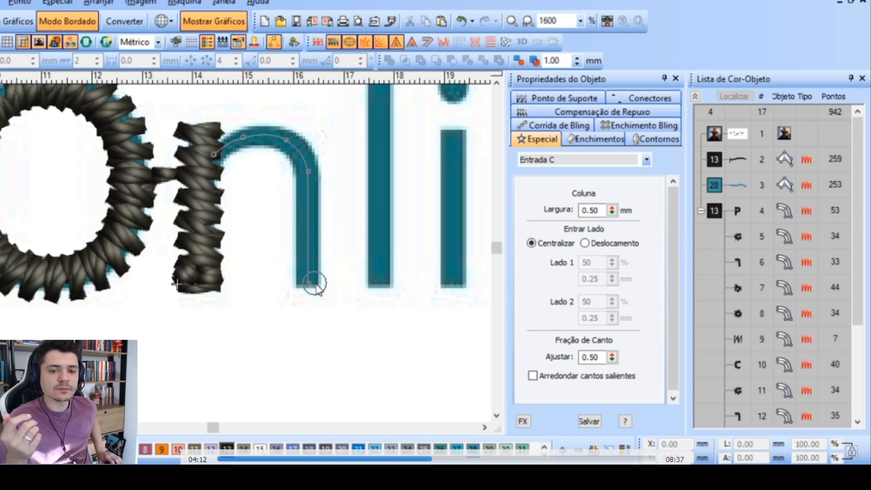
{"action": "key", "text": "Return"}
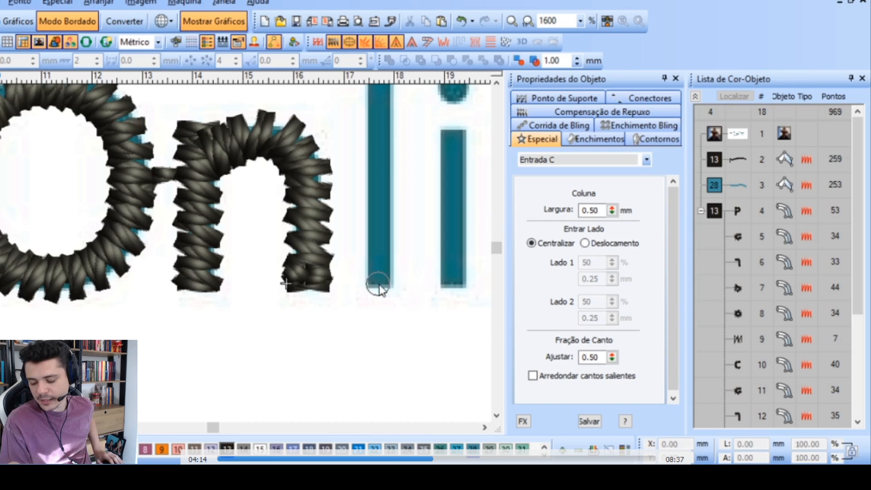
Digitize the "l" of "Online" as a straight Entrada C column from the baseline to its top
{"action": "left_click", "coordinate": [380, 287]}
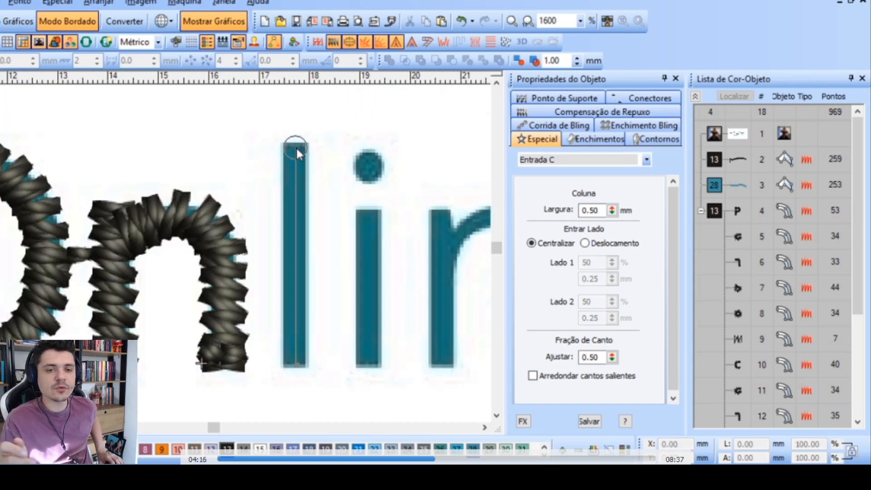
{"action": "left_click", "coordinate": [296, 146]}
{"action": "key", "text": "Return"}
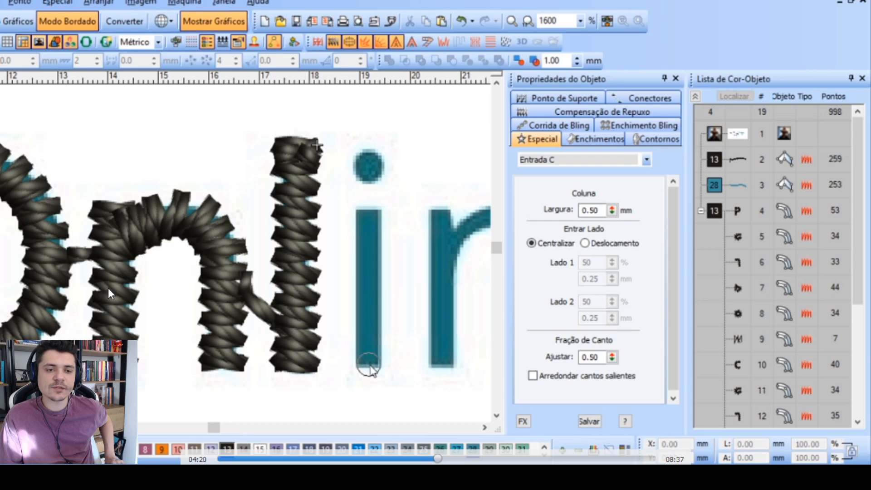
Duplicate the "l" column, place the copy over the "i" and shorten it from the top to about 3.06 mm high
{"action": "key", "text": "Escape"}
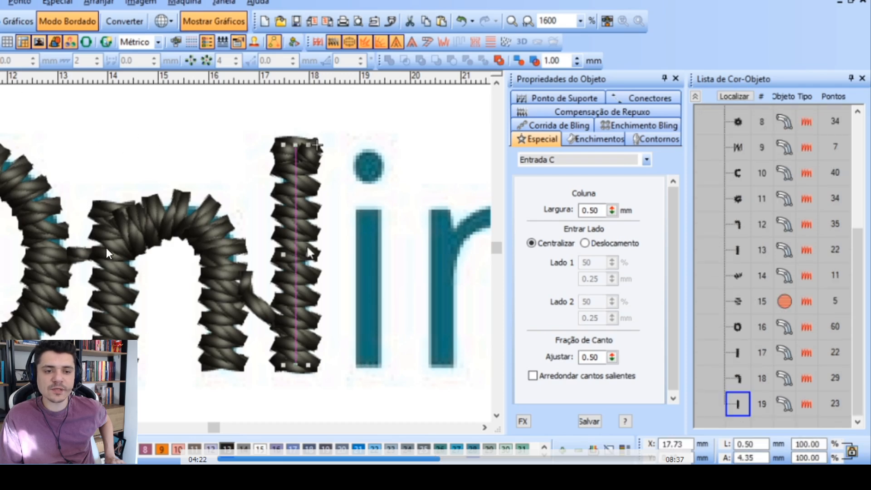
{"action": "key", "text": "ctrl+d"}
{"action": "left_click_drag", "start_coordinate": [297, 274], "coordinate": [367, 274]}
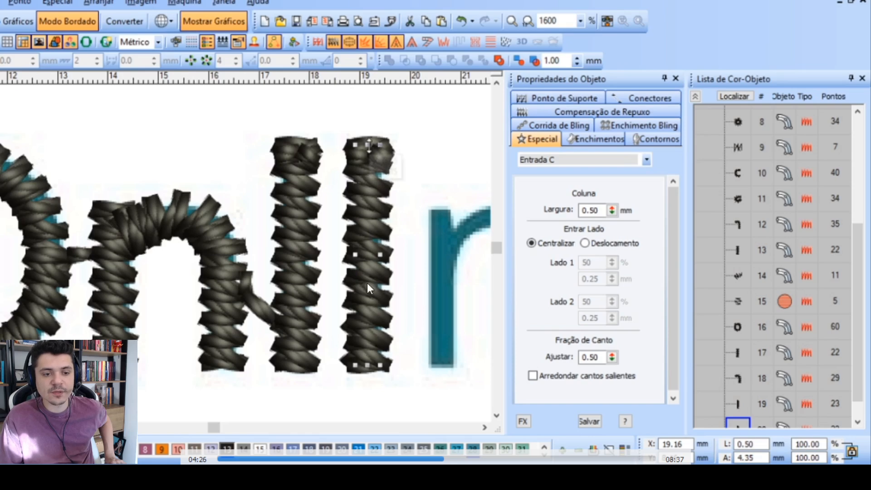
{"action": "left_click_drag", "start_coordinate": [368, 144], "coordinate": [368, 209]}
{"action": "scroll", "coordinate": [298, 233], "scroll_direction": "down", "scroll_amount": 1}
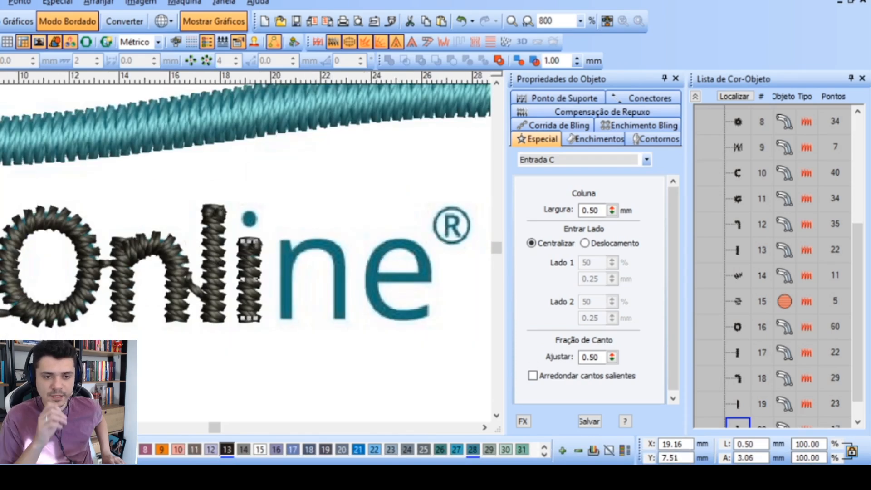
Duplicate the filled period dot, place the copy above the "i" of "Online" and shrink it to about 0.47 × 0.58 mm
{"action": "left_click", "coordinate": [0, 311]}
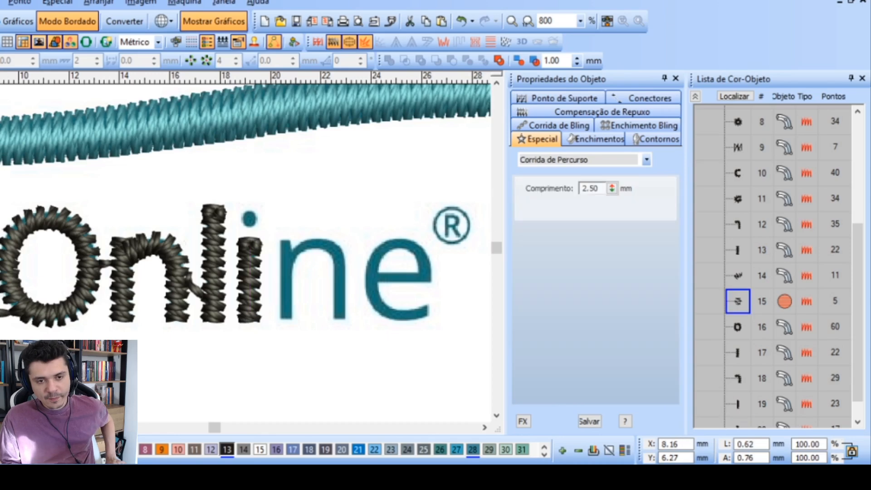
{"action": "key", "text": "ctrl+d"}
{"action": "left_click_drag", "start_coordinate": [0, 312], "coordinate": [246, 221]}
{"action": "scroll", "coordinate": [251, 220], "scroll_direction": "up", "scroll_amount": 2}
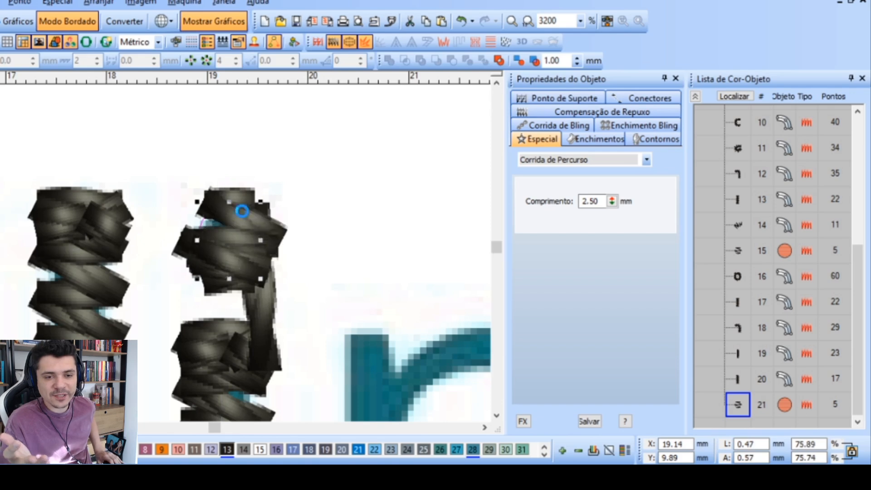
{"action": "scroll", "coordinate": [223, 245], "scroll_direction": "down", "scroll_amount": 3}
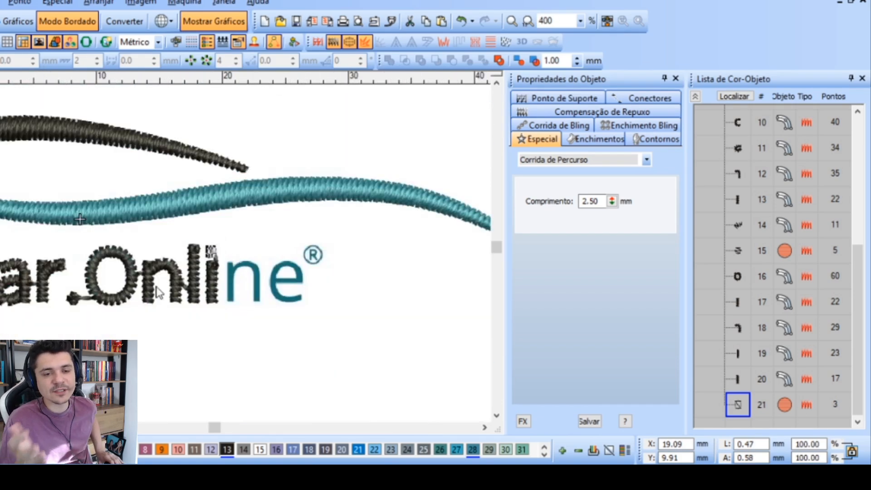
Duplicate both columns of the first "n" in "Online" and place the copies over the second "n"
{"action": "left_click", "coordinate": [177, 272], "text": "ctrl"}
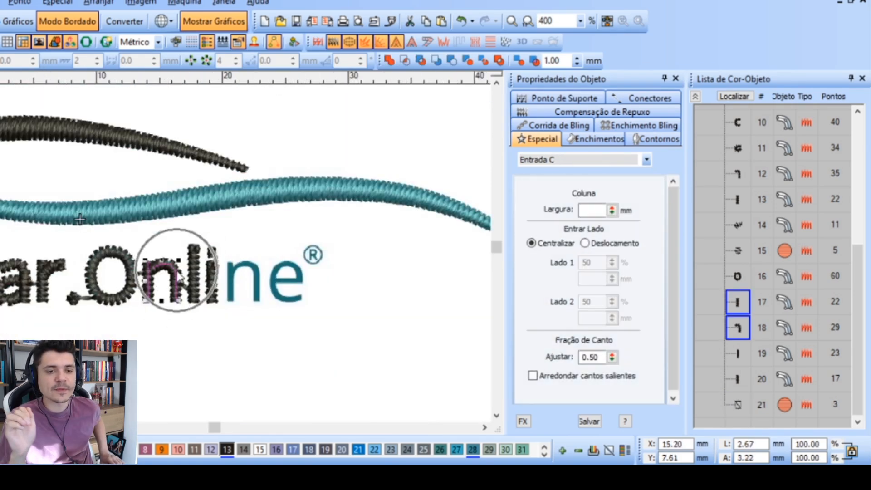
{"action": "key", "text": "ctrl+d"}
{"action": "left_click_drag", "start_coordinate": [175, 273], "coordinate": [244, 282]}
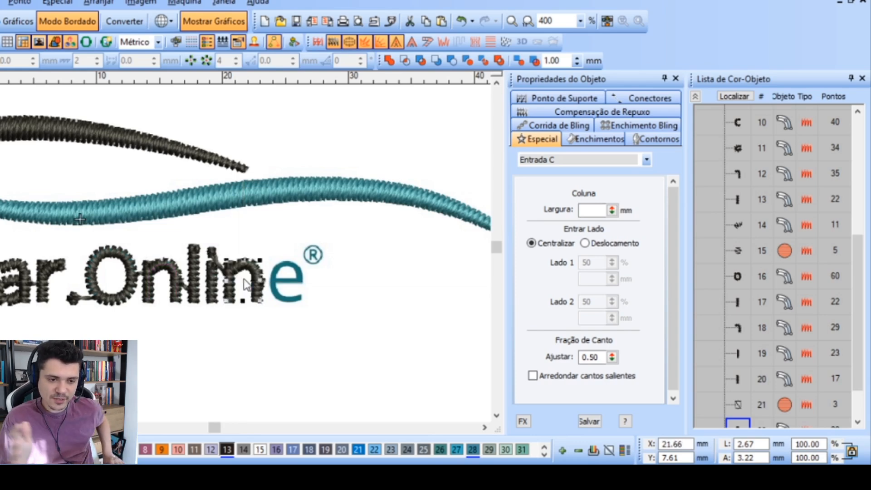
Digitize the "e" as one 0.50 mm Entrada C column from the crossbar's inner end around the bowl to its lower tip
{"action": "scroll", "coordinate": [295, 289], "scroll_direction": "up", "scroll_amount": 2}
{"action": "left_click", "coordinate": [180, 252]}
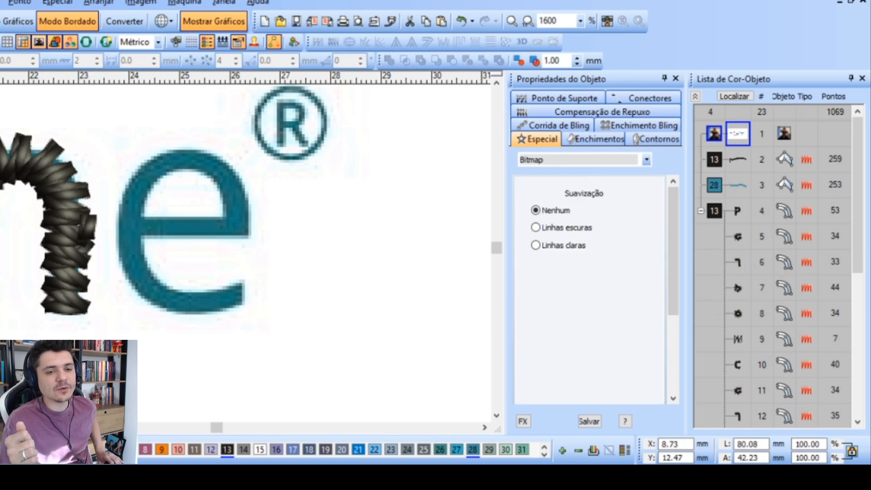
{"action": "key", "text": "space"}
{"action": "left_click", "coordinate": [136, 225]}
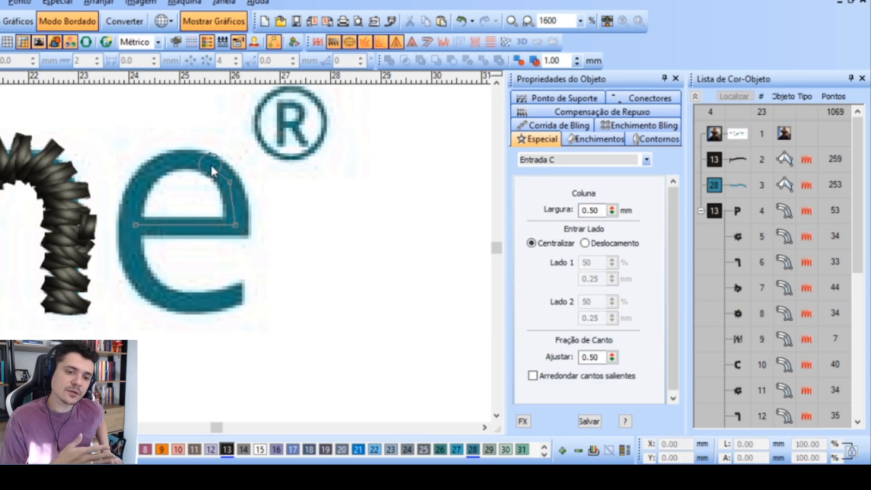
{"action": "left_click", "coordinate": [195, 159]}
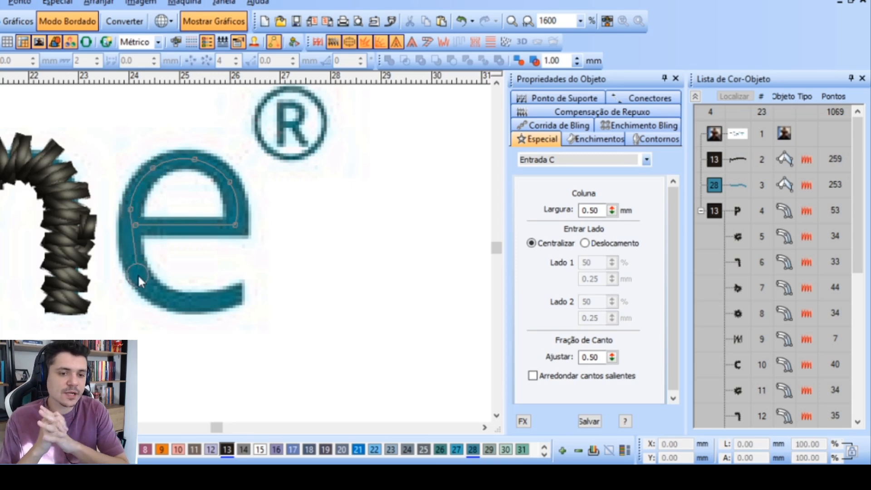
{"action": "left_click", "coordinate": [178, 302]}
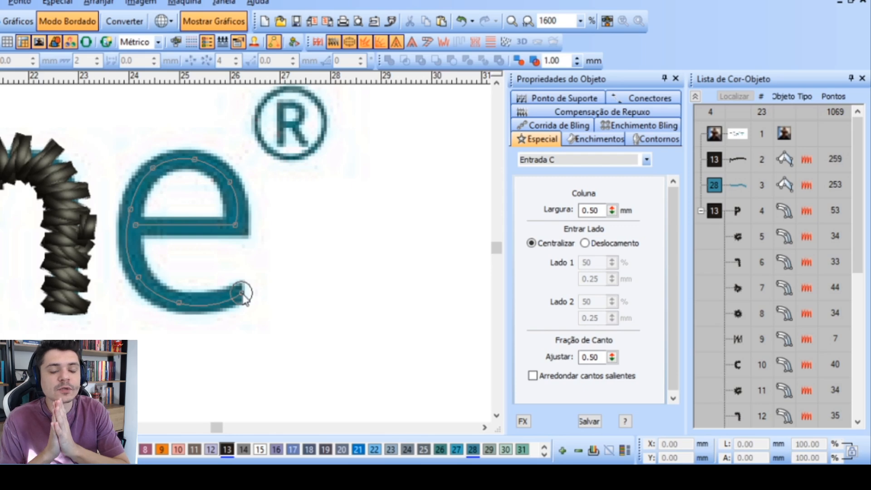
{"action": "key", "text": "Return"}
Select the period and all "Online" letter objects and recolour them with thread colour 28
{"action": "scroll", "coordinate": [220, 257], "scroll_direction": "down", "scroll_amount": 3}
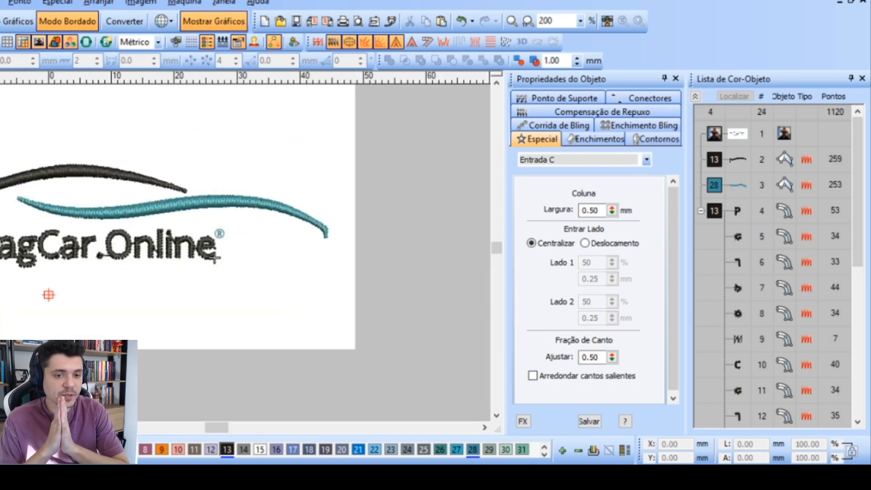
{"action": "left_click_drag", "start_coordinate": [304, 362], "coordinate": [94, 197]}
{"action": "left_click_drag", "start_coordinate": [150, 247], "coordinate": [189, 308]}
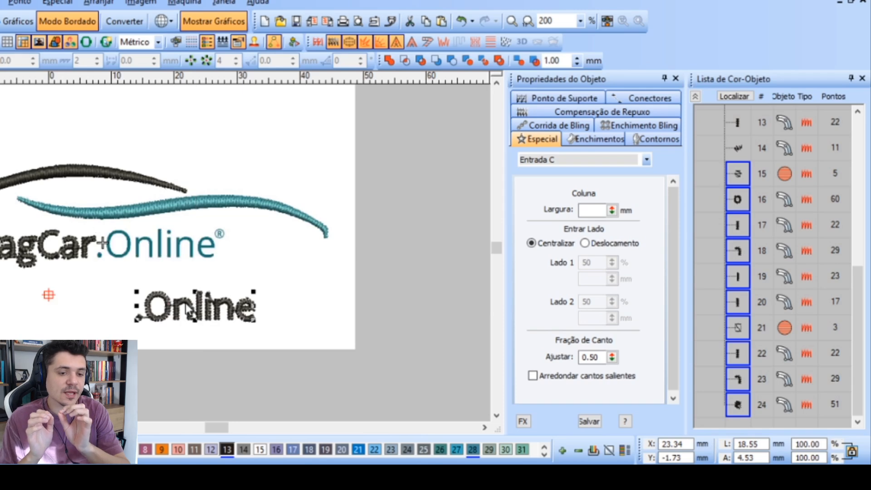
{"action": "key", "text": "ctrl+z"}
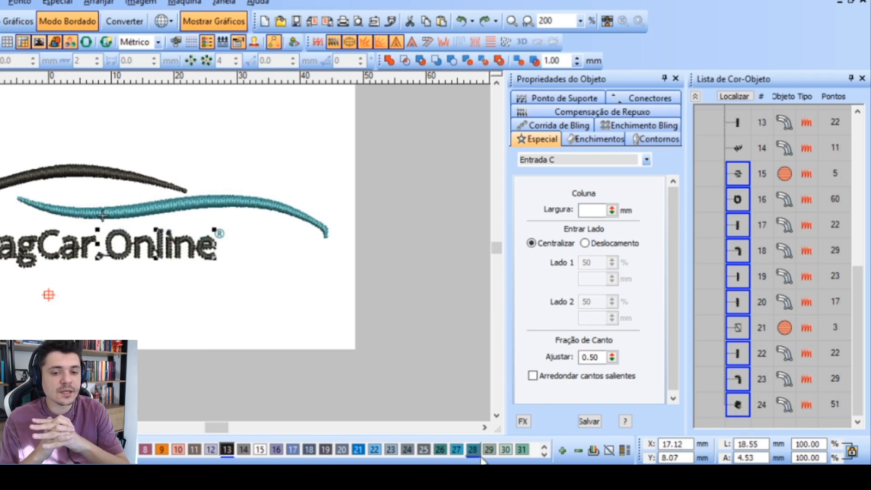
{"action": "left_click", "coordinate": [471, 454]}
{"action": "left_click", "coordinate": [402, 294]}
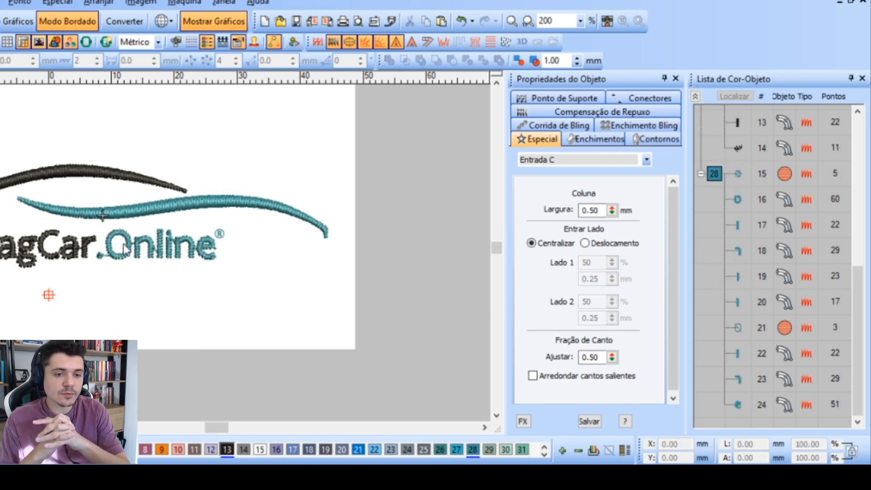
Reshape the starting end of the lower bowl of the "a" in "Car", next to the end of the "C"
{"action": "key", "text": "z"}
{"action": "key", "text": "shift+z"}
{"action": "key", "text": "z"}
{"action": "key", "text": "z"}
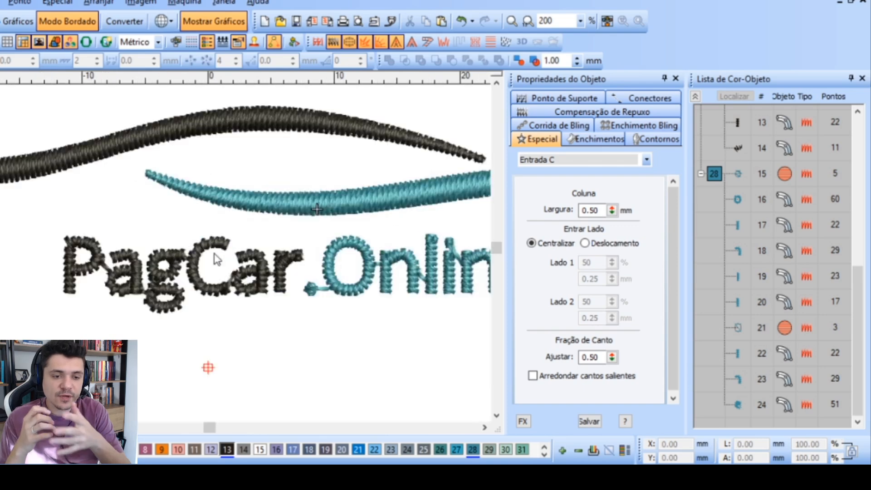
{"action": "key", "text": "shift+z"}
{"action": "left_click", "coordinate": [236, 323]}
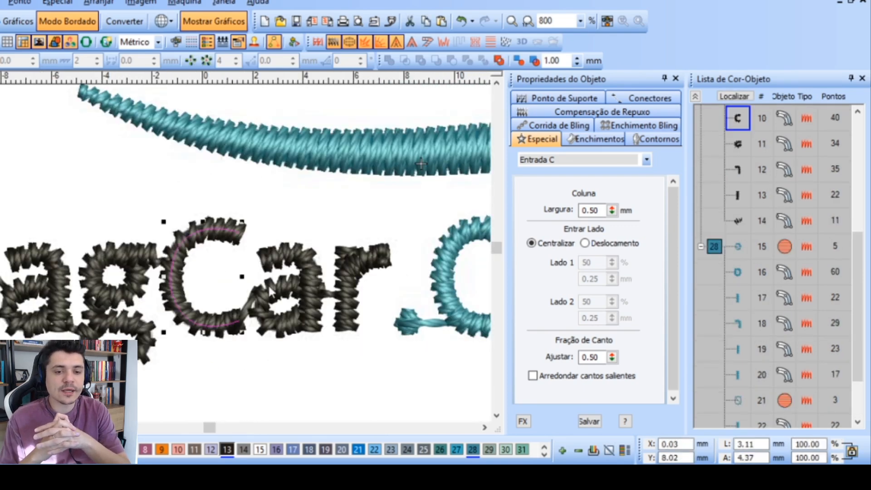
{"action": "left_click", "coordinate": [265, 319]}
{"action": "key", "text": "h"}
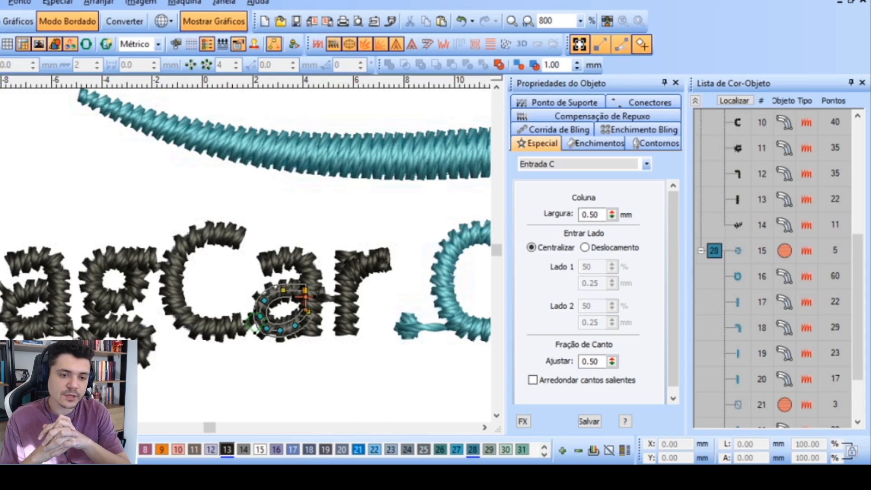
{"action": "key", "text": "shift+z"}
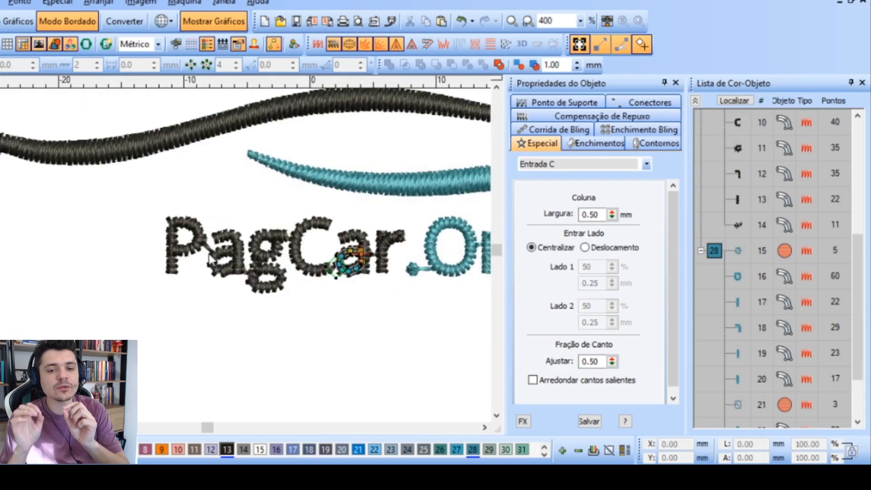
{"action": "scroll", "coordinate": [210, 258], "scroll_direction": "up", "scroll_amount": 1}
{"action": "key", "text": "Escape"}
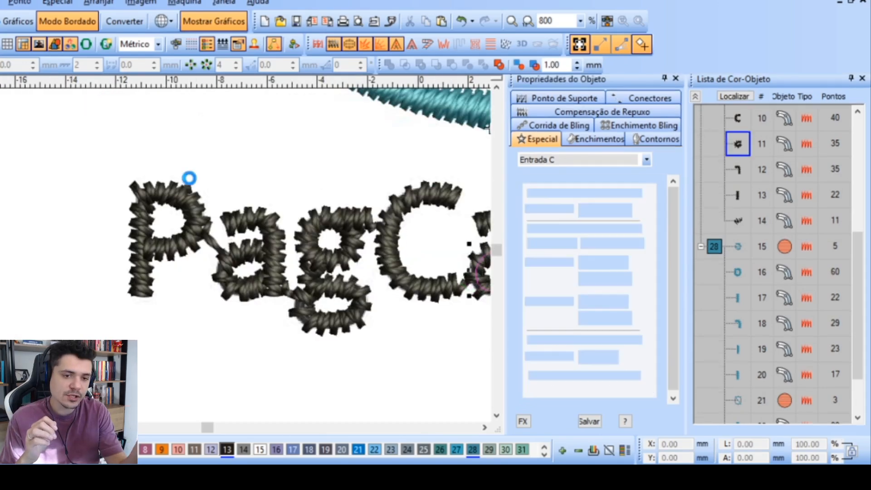
Enable the first support stitch on all the lettering, with the "Ponto Corrido para…" type and margin 1 at 0.25
{"action": "scroll", "coordinate": [192, 254], "scroll_direction": "down", "scroll_amount": 2}
{"action": "left_click_drag", "start_coordinate": [150, 368], "coordinate": [447, 213]}
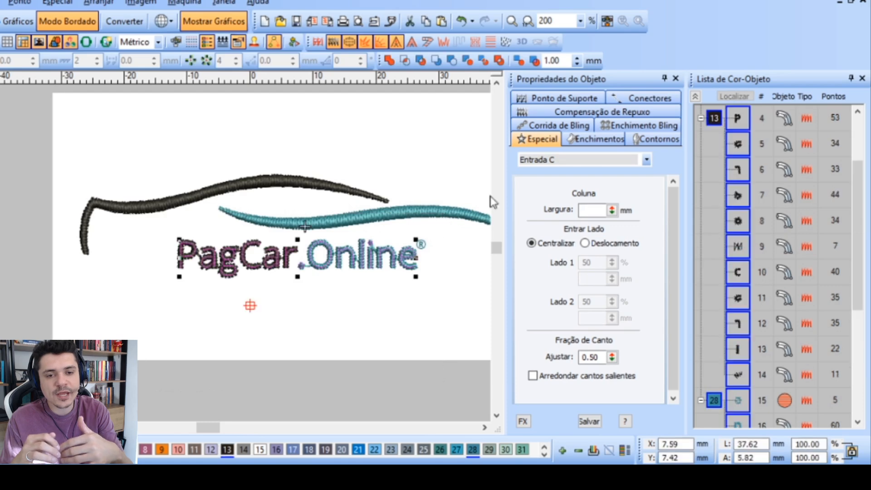
{"action": "left_click", "coordinate": [614, 112]}
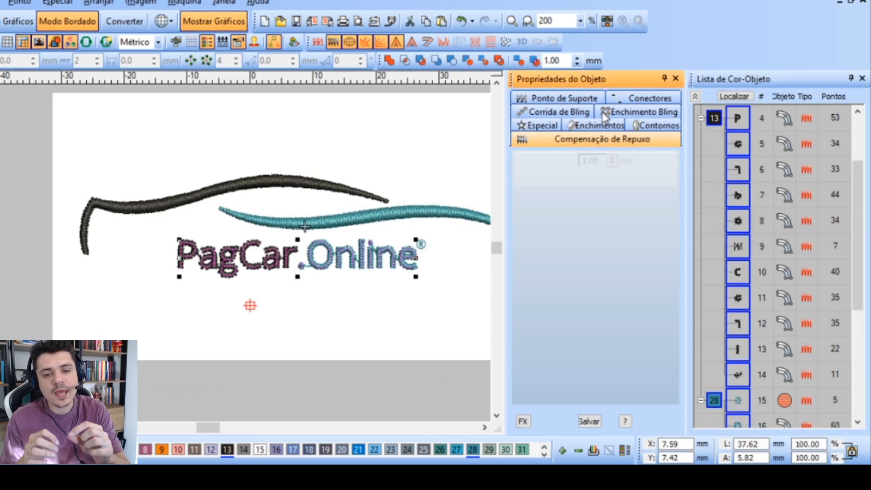
{"action": "left_click", "coordinate": [578, 99]}
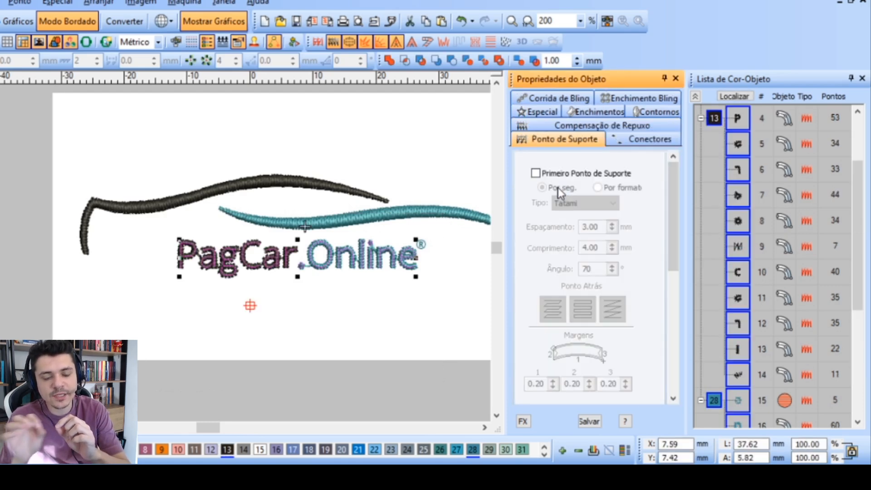
{"action": "left_click", "coordinate": [536, 174]}
{"action": "left_click", "coordinate": [602, 204]}
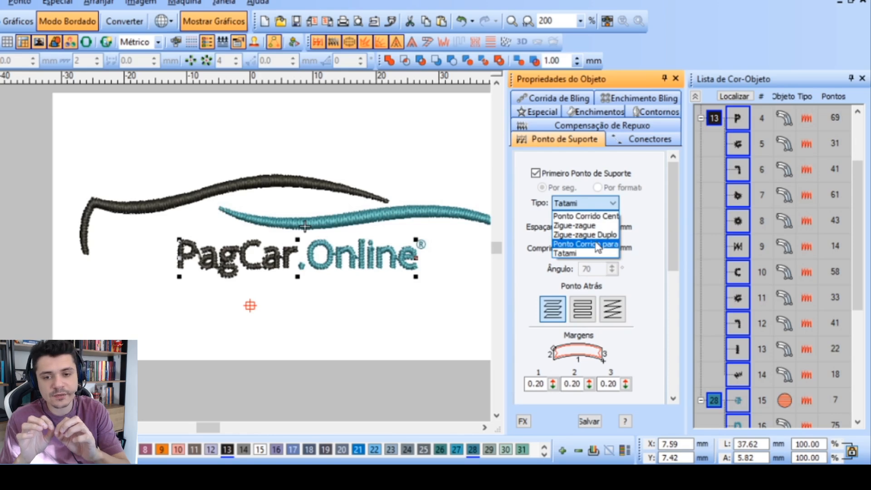
{"action": "left_click", "coordinate": [574, 215]}
{"action": "left_click", "coordinate": [552, 387]}
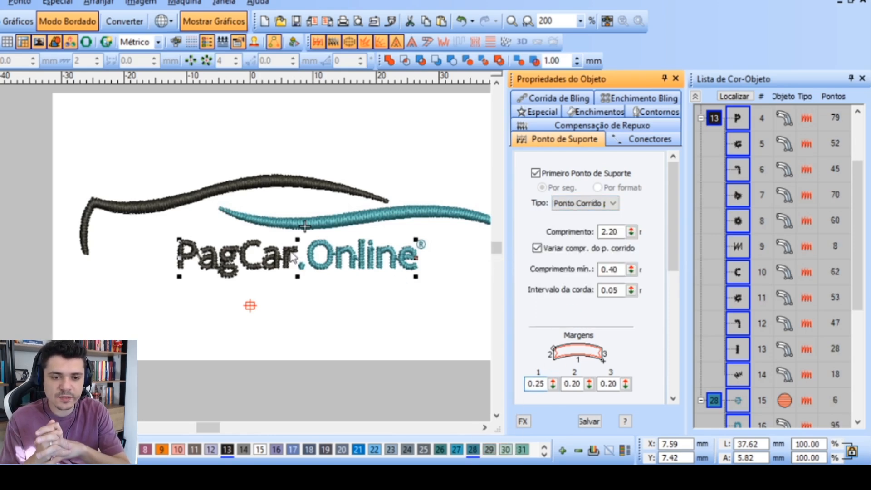
Try a pull compensation of 0.80 mm on all the lettering and undo it
{"action": "scroll", "coordinate": [220, 260], "scroll_direction": "up", "scroll_amount": 3}
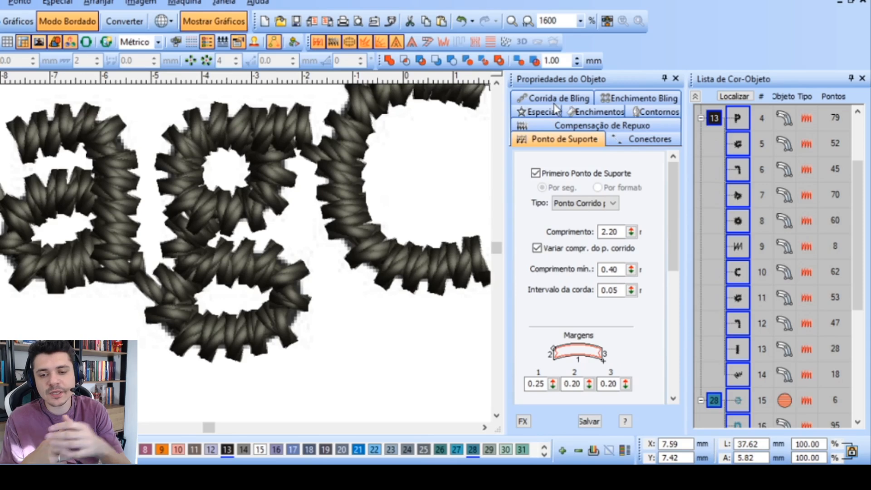
{"action": "left_click", "coordinate": [567, 126]}
{"action": "left_click_drag", "start_coordinate": [598, 190], "coordinate": [549, 192]}
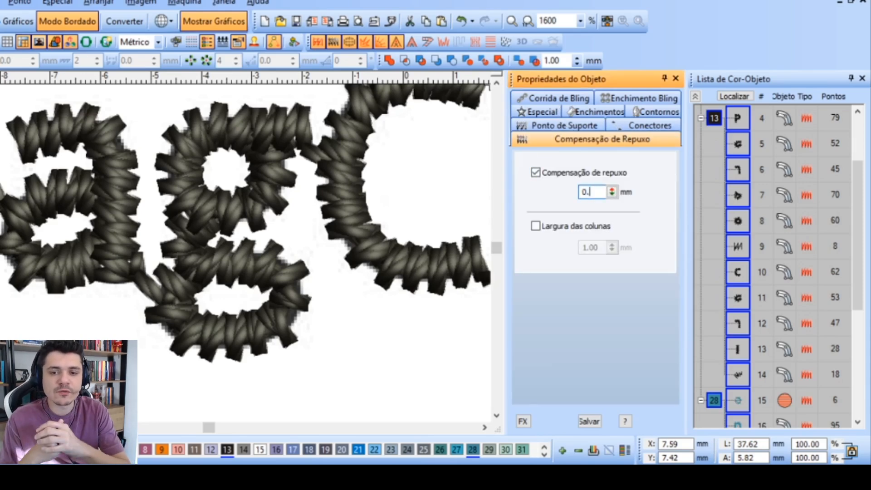
{"action": "type", "text": "0.8"}
{"action": "key", "text": "Return"}
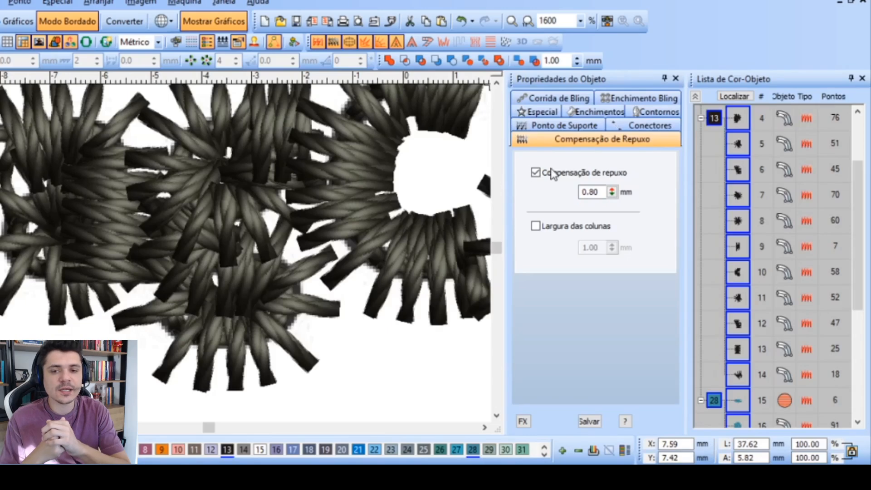
{"action": "left_click", "coordinate": [607, 192]}
{"action": "scroll", "coordinate": [214, 254], "scroll_direction": "down", "scroll_amount": 2}
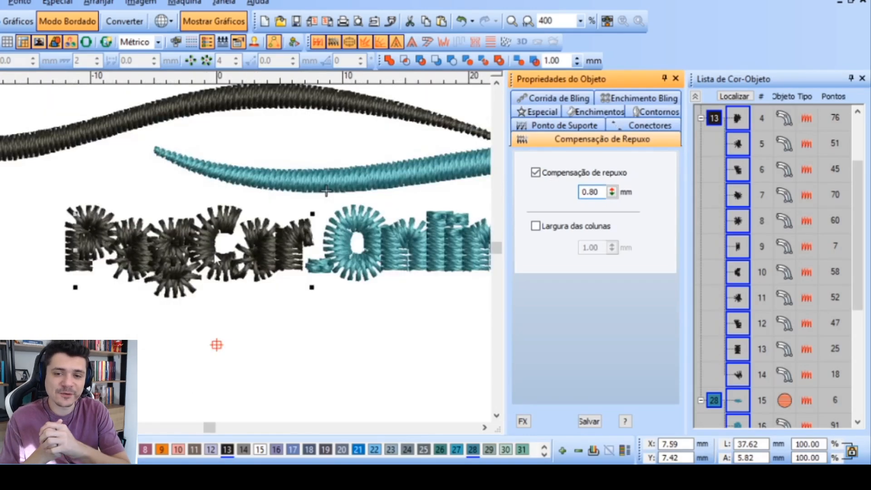
{"action": "left_click", "coordinate": [210, 360]}
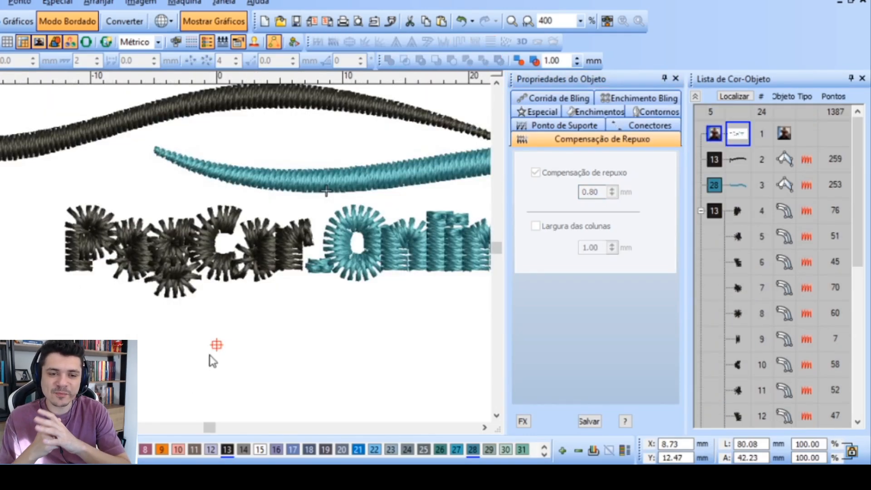
Select all the PagCar.Online lettering and lower its pull compensation to make the columns thinner
{"action": "left_click", "coordinate": [245, 271]}
{"action": "scroll", "coordinate": [217, 260], "scroll_direction": "down", "scroll_amount": 1}
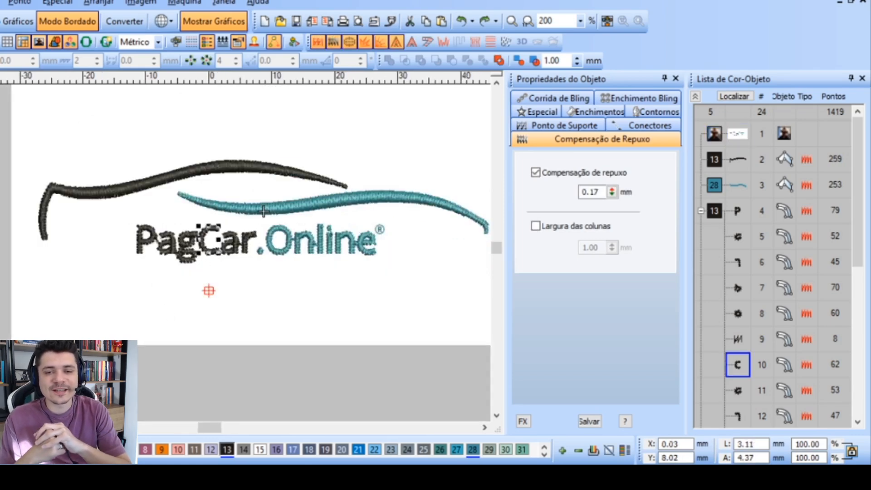
{"action": "left_click_drag", "start_coordinate": [114, 204], "coordinate": [408, 372]}
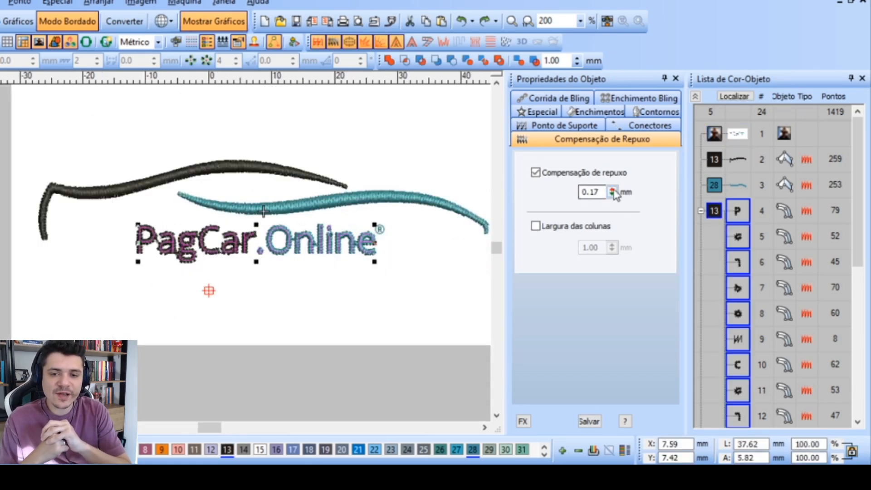
{"action": "left_click_drag", "start_coordinate": [615, 195], "coordinate": [552, 213]}
{"action": "left_click", "coordinate": [383, 311]}
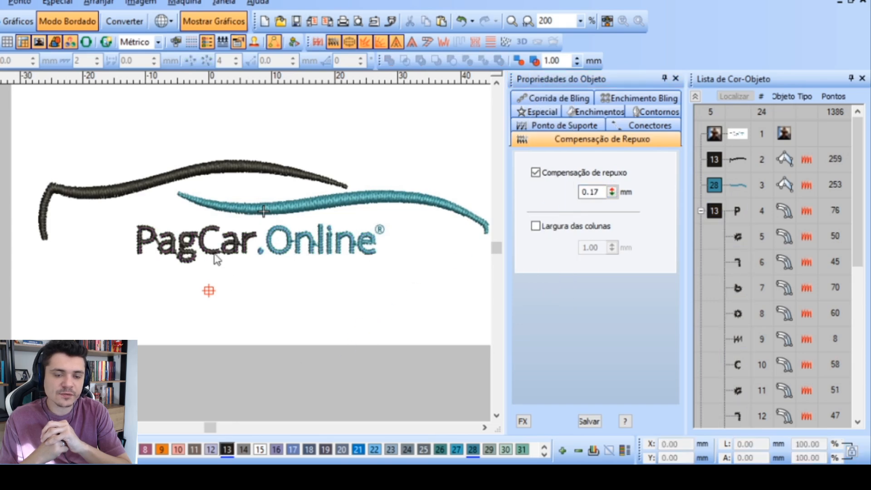
Examine the stitches of the PagCar.Online lettering up close and within the whole logo
{"action": "scroll", "coordinate": [213, 259], "scroll_direction": "up", "scroll_amount": 2}
{"action": "scroll", "coordinate": [215, 258], "scroll_direction": "down", "scroll_amount": 1}
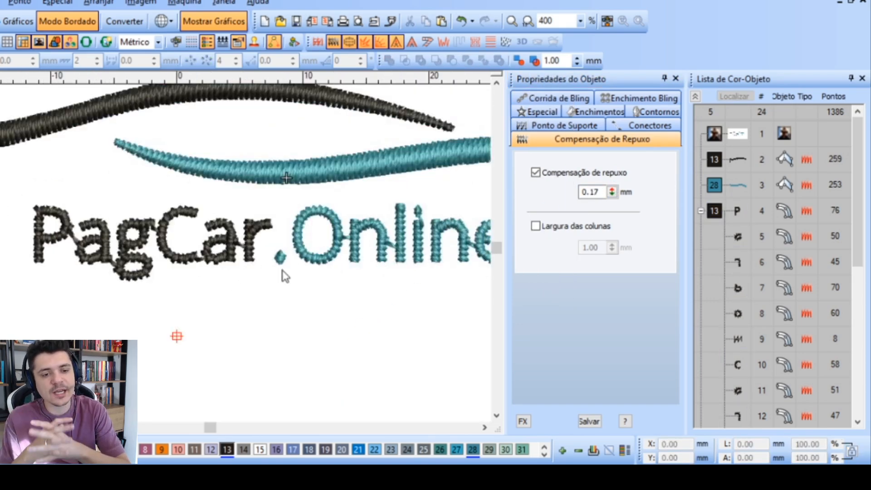
{"action": "scroll", "coordinate": [217, 257], "scroll_direction": "down", "scroll_amount": 1}
{"action": "scroll", "coordinate": [217, 259], "scroll_direction": "up", "scroll_amount": 1}
{"action": "scroll", "coordinate": [217, 260], "scroll_direction": "up", "scroll_amount": 1}
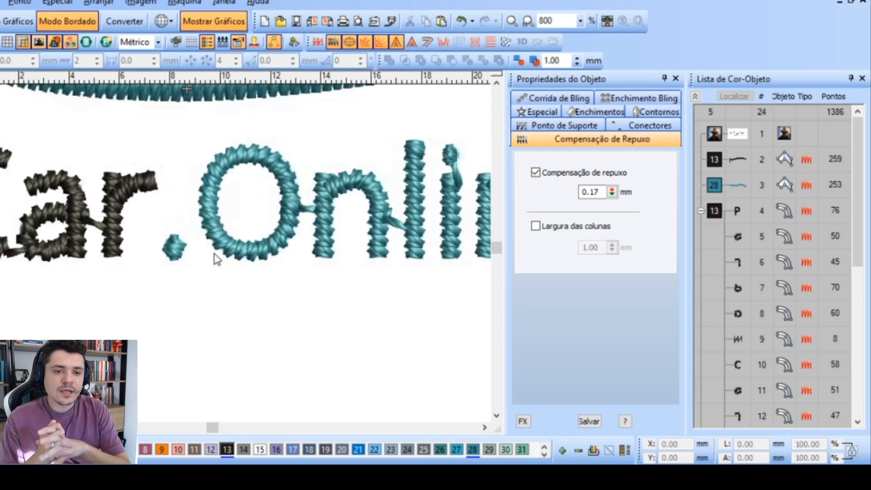
{"action": "scroll", "coordinate": [217, 259], "scroll_direction": "down", "scroll_amount": 2}
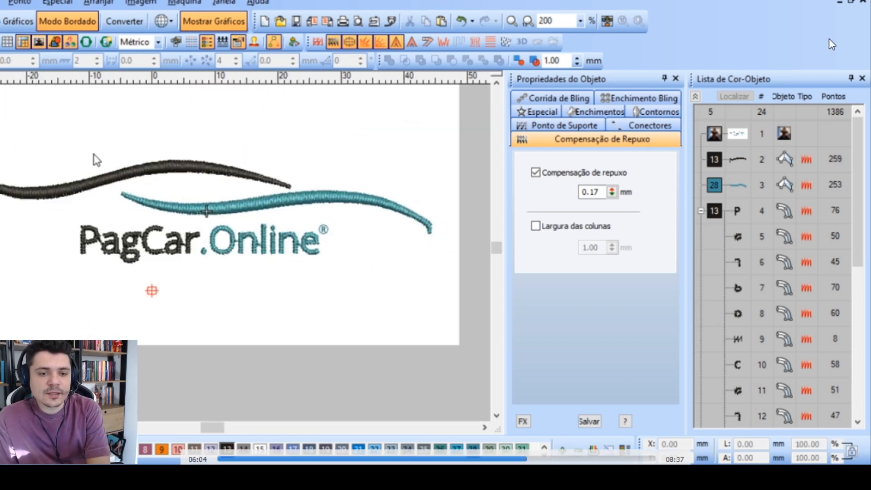
Hide the background image, try scaling the whole embroidery design to 80 mm wide, undo it, and show the image again
{"action": "left_click", "coordinate": [14, 197]}
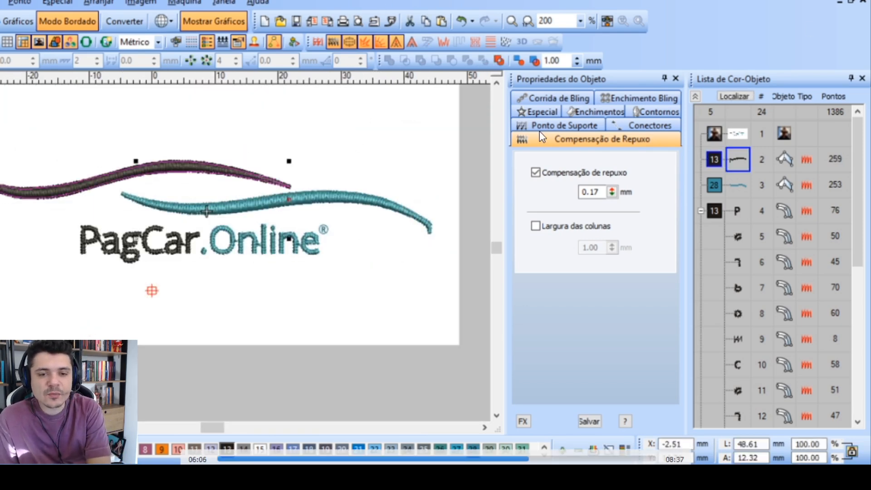
{"action": "left_click_drag", "start_coordinate": [0, 145], "coordinate": [456, 298]}
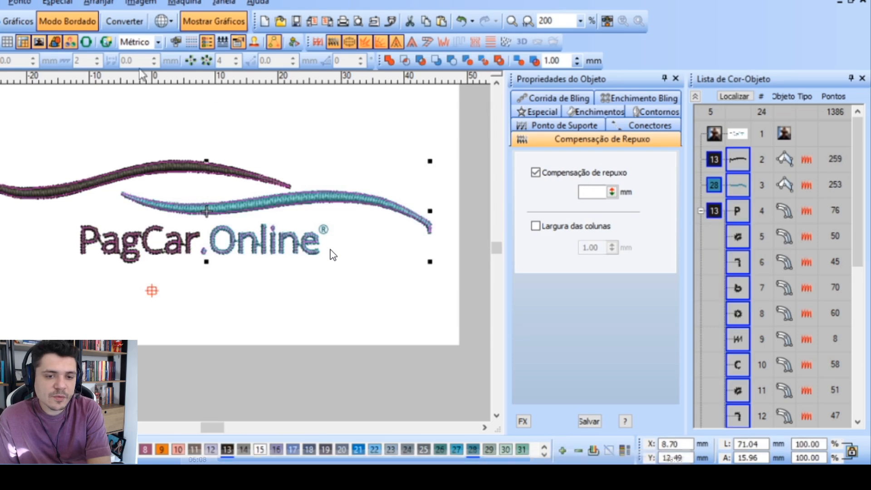
{"action": "left_click", "coordinate": [38, 43]}
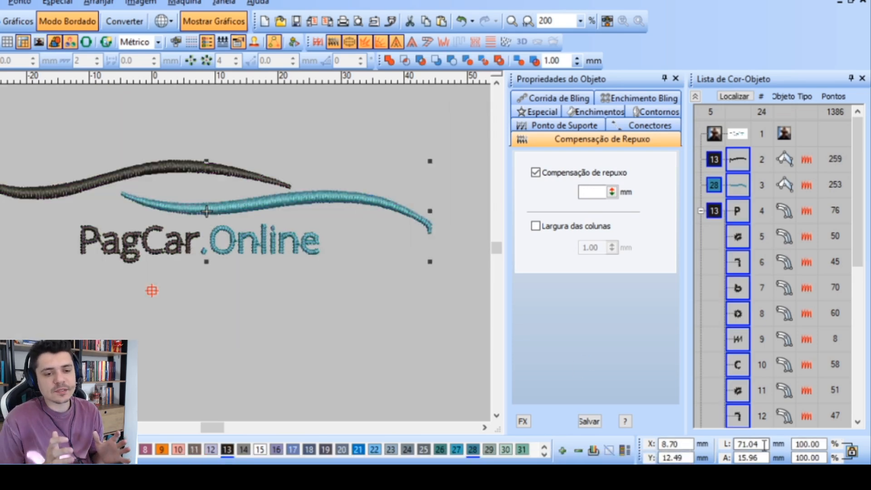
{"action": "left_click_drag", "start_coordinate": [764, 444], "coordinate": [569, 411]}
{"action": "type", "text": "80.00"}
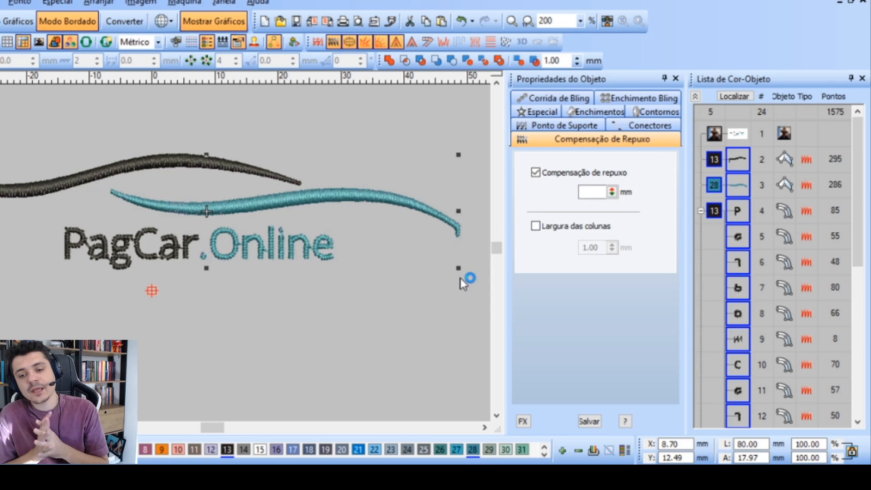
{"action": "key", "text": "ctrl+z"}
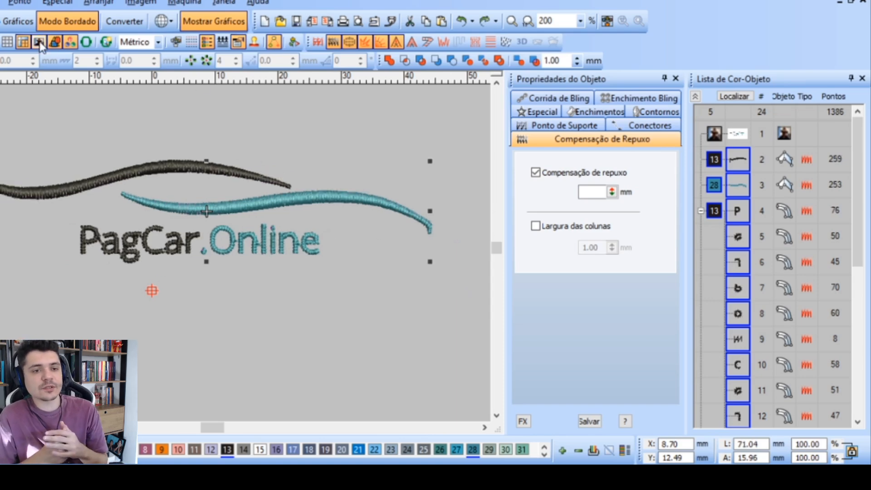
{"action": "left_click", "coordinate": [40, 44]}
Trace the stem and bowl of the R in the ® symbol beside "Online" as a Ponto Corrido outline
{"action": "left_click", "coordinate": [429, 253]}
{"action": "scroll", "coordinate": [326, 234], "scroll_direction": "up", "scroll_amount": 4}
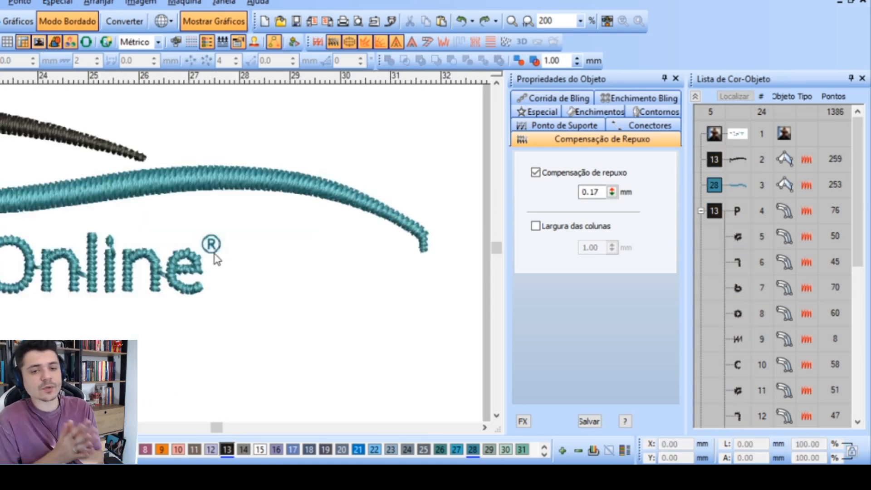
{"action": "scroll", "coordinate": [138, 117], "scroll_direction": "down", "scroll_amount": 1}
{"action": "scroll", "coordinate": [217, 263], "scroll_direction": "down", "scroll_amount": 1}
{"action": "scroll", "coordinate": [217, 263], "scroll_direction": "up", "scroll_amount": 3}
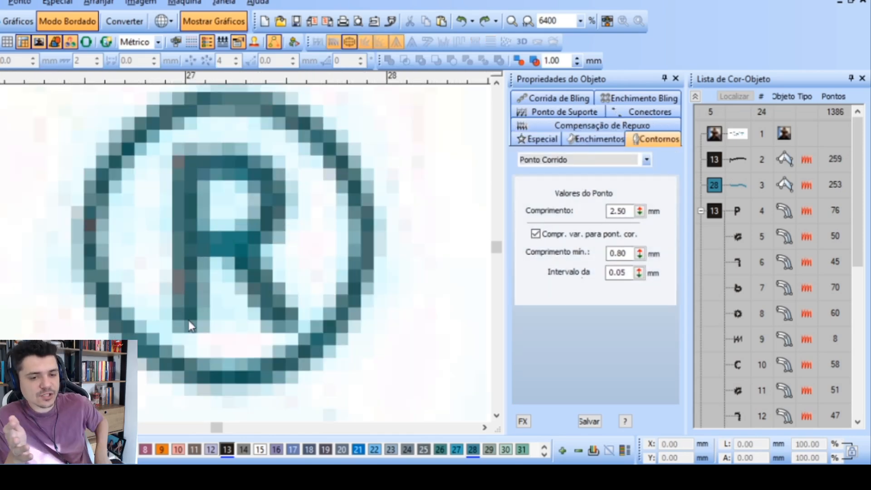
{"action": "left_click", "coordinate": [188, 320]}
{"action": "left_click", "coordinate": [189, 162]}
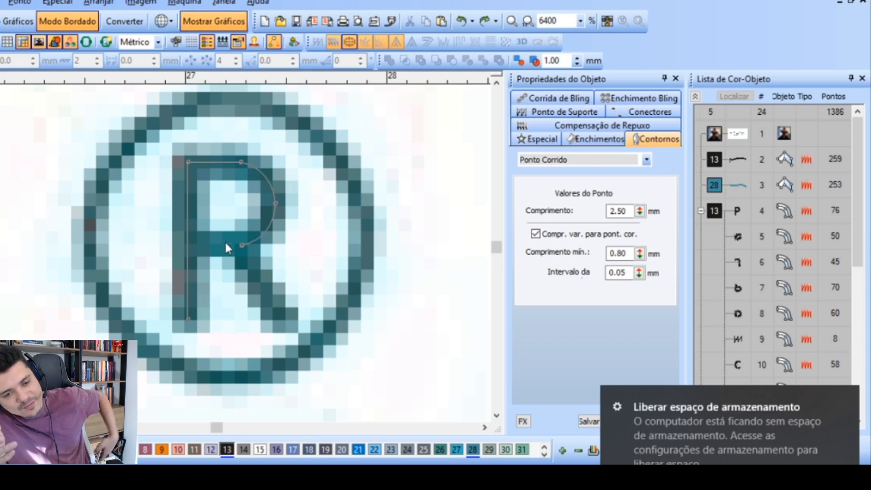
{"action": "left_click", "coordinate": [188, 245]}
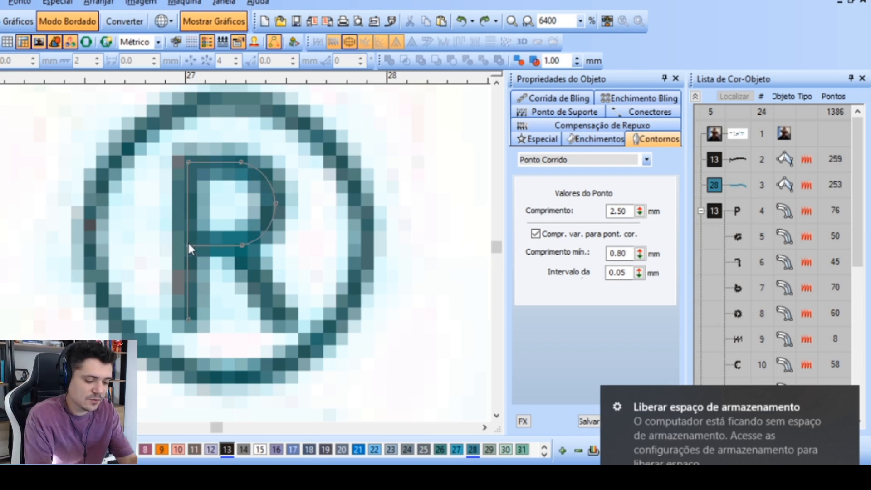
{"action": "key", "text": "Return"}
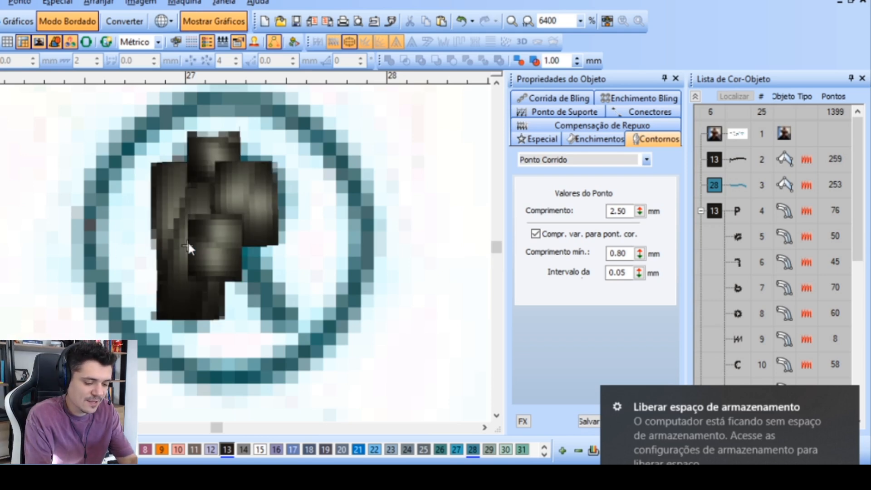
Trace the diagonal leg of the R in the ® symbol as a straight Ponto Corrido line
{"action": "left_click", "coordinate": [236, 245]}
{"action": "left_click", "coordinate": [290, 324]}
{"action": "key", "text": "Return"}
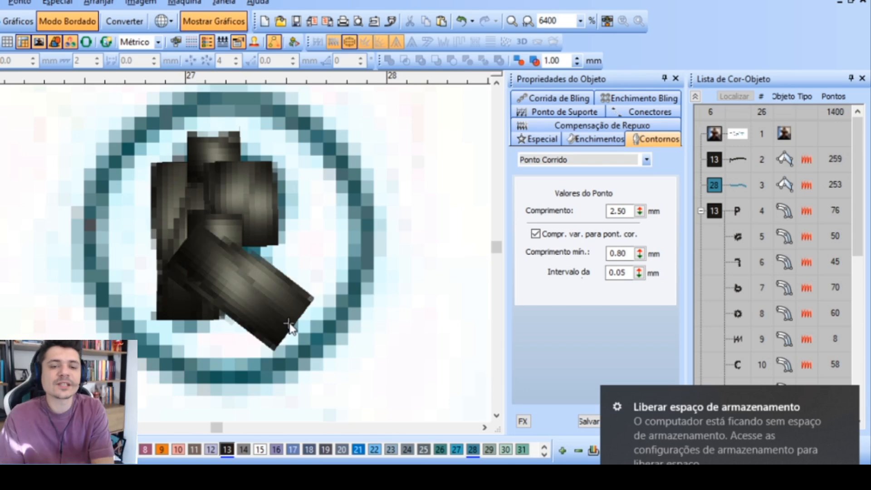
Trace the circle around the R as a closed Ponto Corrido outline following the background image
{"action": "left_click", "coordinate": [314, 349]}
{"action": "scroll", "coordinate": [281, 171], "scroll_direction": "up", "scroll_amount": 1}
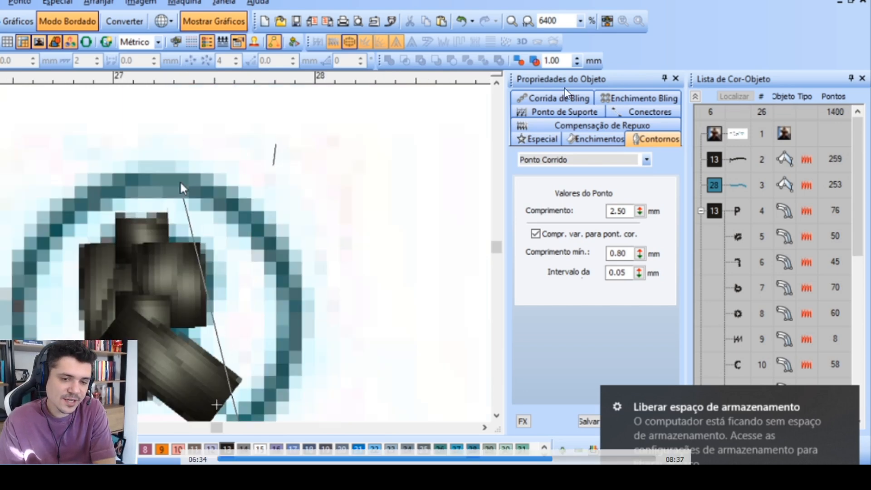
{"action": "left_click", "coordinate": [158, 179]}
{"action": "left_click", "coordinate": [11, 321]}
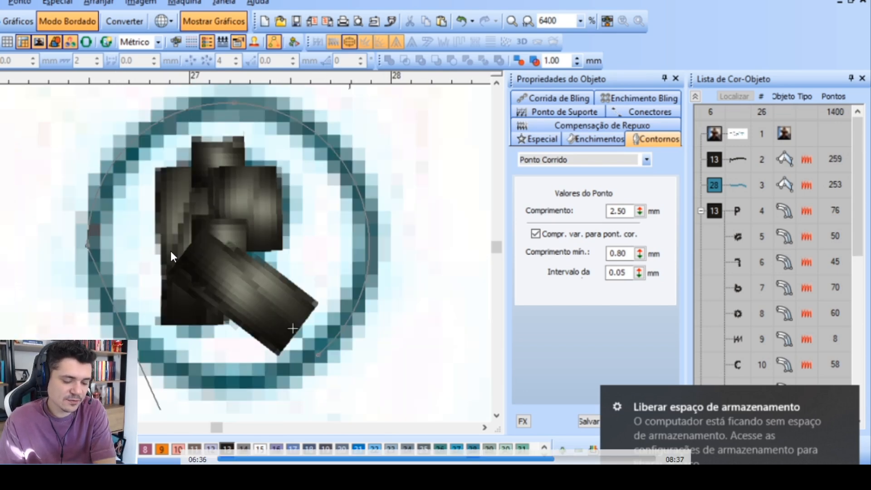
{"action": "left_click", "coordinate": [316, 360]}
{"action": "key", "text": "Return"}
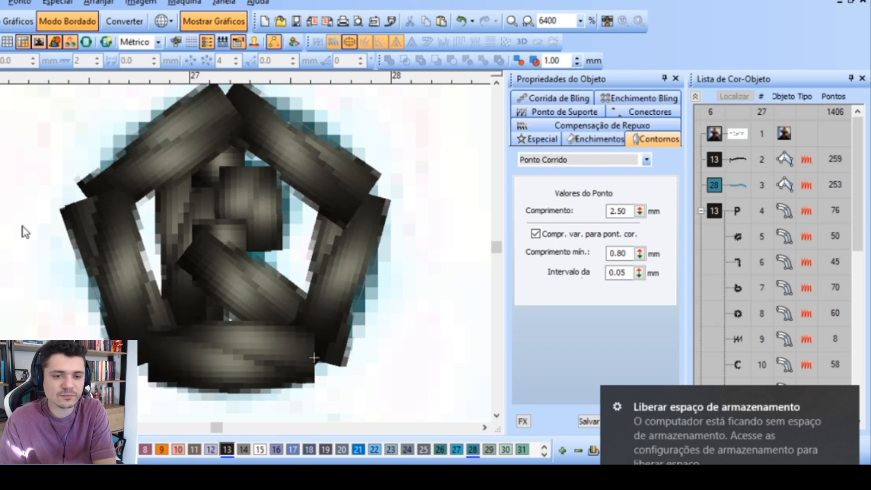
Select the three ® outlines and set their minimum stitch length to 0.10 mm
{"action": "left_click", "coordinate": [227, 314]}
{"action": "scroll", "coordinate": [227, 314], "scroll_direction": "down", "scroll_amount": 5}
{"action": "left_click_drag", "start_coordinate": [394, 197], "coordinate": [204, 267]}
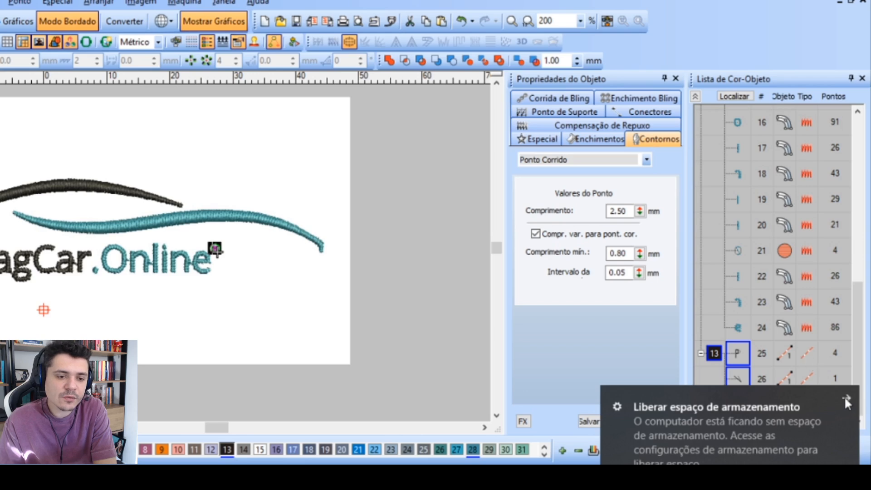
{"action": "left_click", "coordinate": [845, 400]}
{"action": "scroll", "coordinate": [214, 253], "scroll_direction": "up", "scroll_amount": 1}
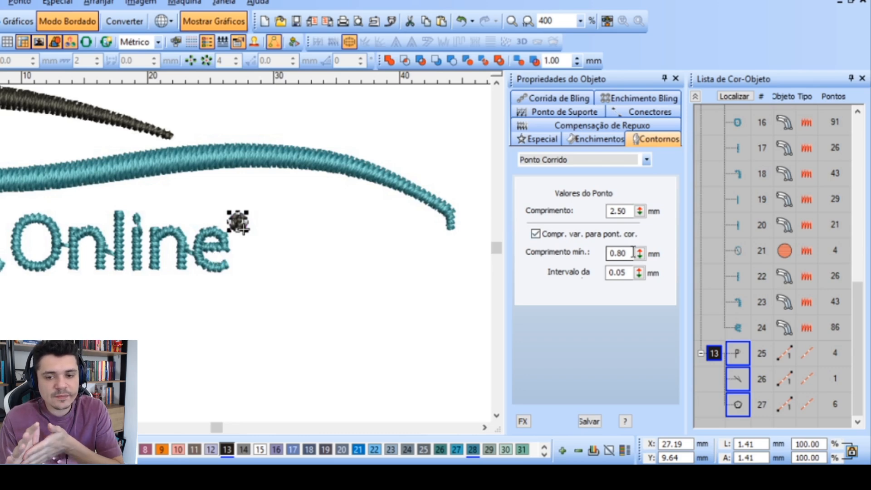
{"action": "left_click_drag", "start_coordinate": [633, 253], "coordinate": [582, 258]}
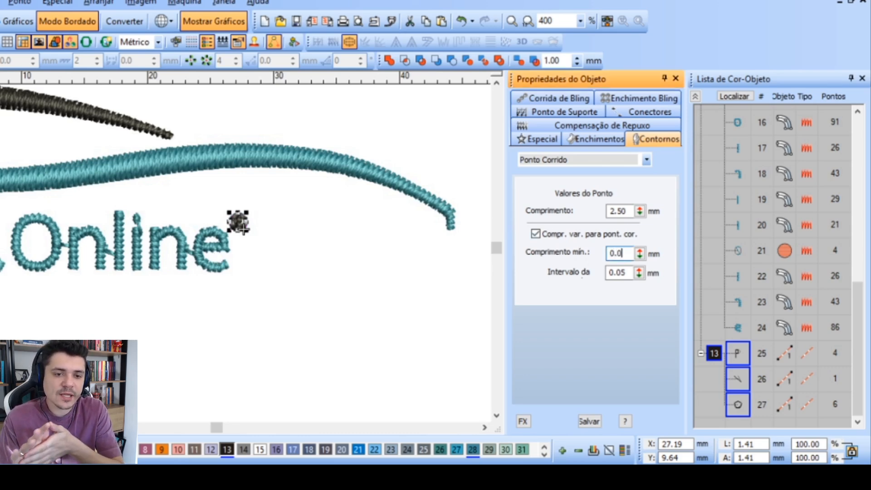
{"action": "type", "text": "0.05"}
{"action": "key", "text": "Return"}
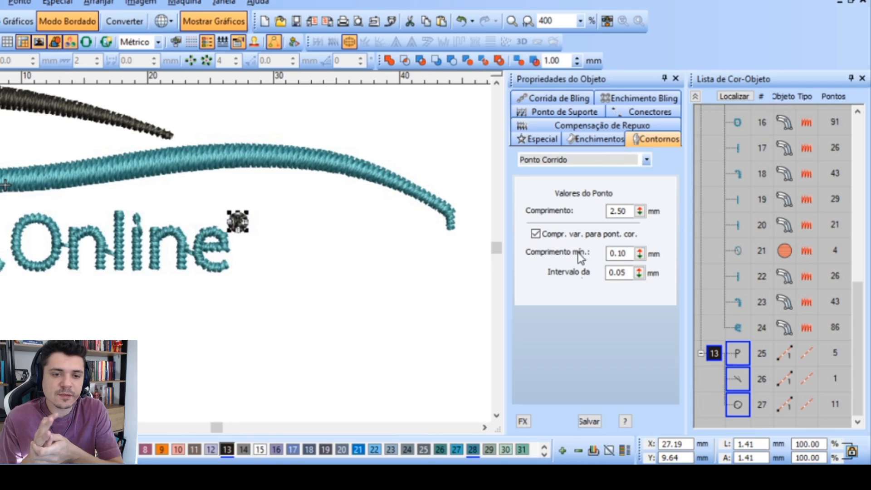
Enlarge the three ® outlines to about 2.27 mm wide and compare them with the lettering
{"action": "scroll", "coordinate": [175, 263], "scroll_direction": "up", "scroll_amount": 1}
{"action": "scroll", "coordinate": [209, 259], "scroll_direction": "down", "scroll_amount": 1}
{"action": "scroll", "coordinate": [216, 258], "scroll_direction": "up", "scroll_amount": 3}
{"action": "scroll", "coordinate": [217, 259], "scroll_direction": "down", "scroll_amount": 3}
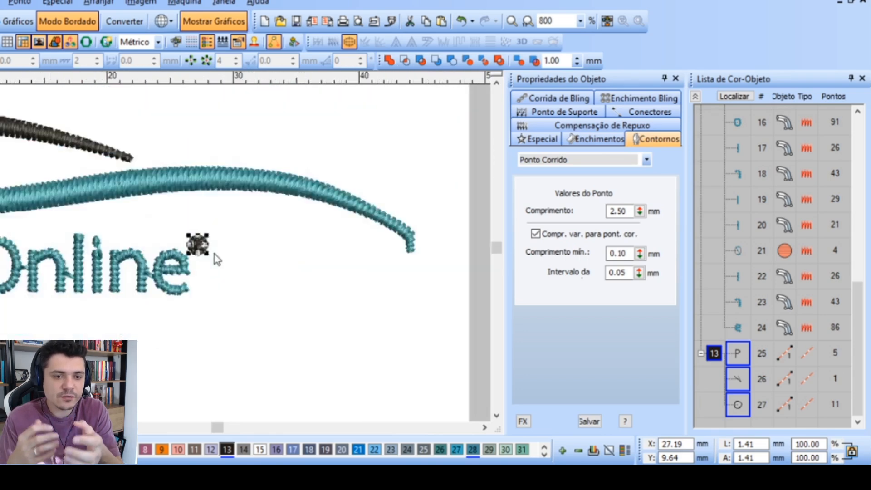
{"action": "scroll", "coordinate": [217, 259], "scroll_direction": "down", "scroll_amount": 2}
{"action": "scroll", "coordinate": [216, 259], "scroll_direction": "up", "scroll_amount": 1}
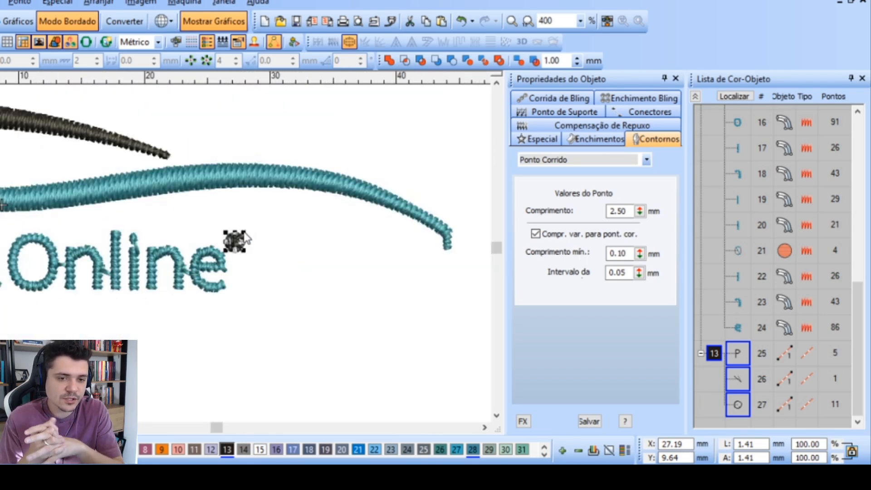
{"action": "left_click_drag", "start_coordinate": [245, 234], "coordinate": [260, 215]}
{"action": "left_click", "coordinate": [306, 234]}
{"action": "scroll", "coordinate": [216, 260], "scroll_direction": "up", "scroll_amount": 2}
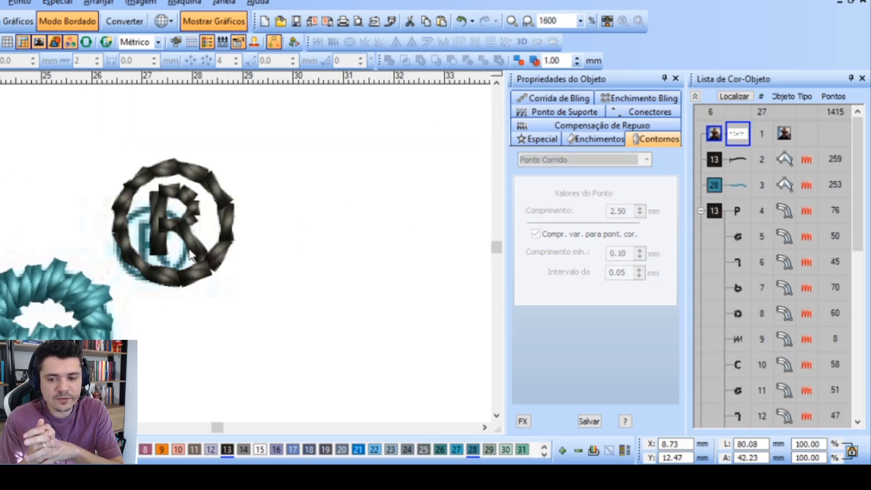
{"action": "scroll", "coordinate": [190, 257], "scroll_direction": "down", "scroll_amount": 2}
{"action": "scroll", "coordinate": [145, 266], "scroll_direction": "down", "scroll_amount": 1}
{"action": "scroll", "coordinate": [409, 243], "scroll_direction": "up", "scroll_amount": 2}
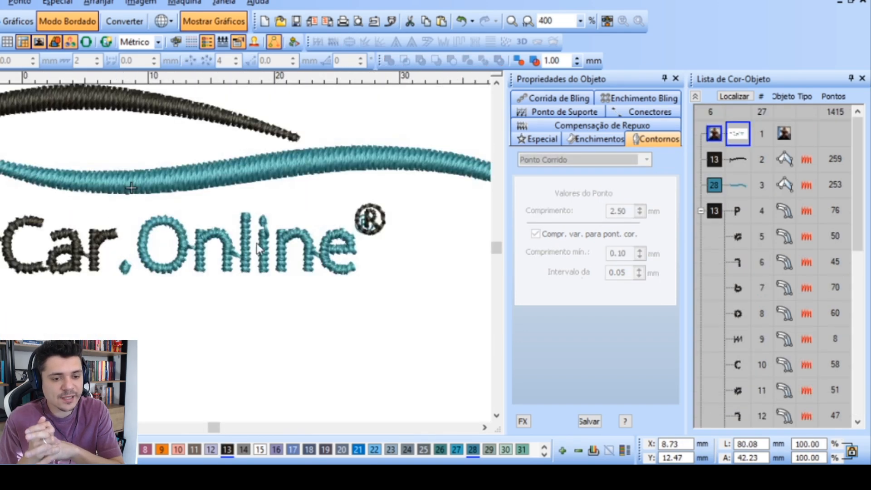
Select the R and circle outlines of the ® symbol and recolour them to thread colour 28
{"action": "left_click", "coordinate": [418, 219]}
{"action": "left_click", "coordinate": [421, 198], "text": "ctrl"}
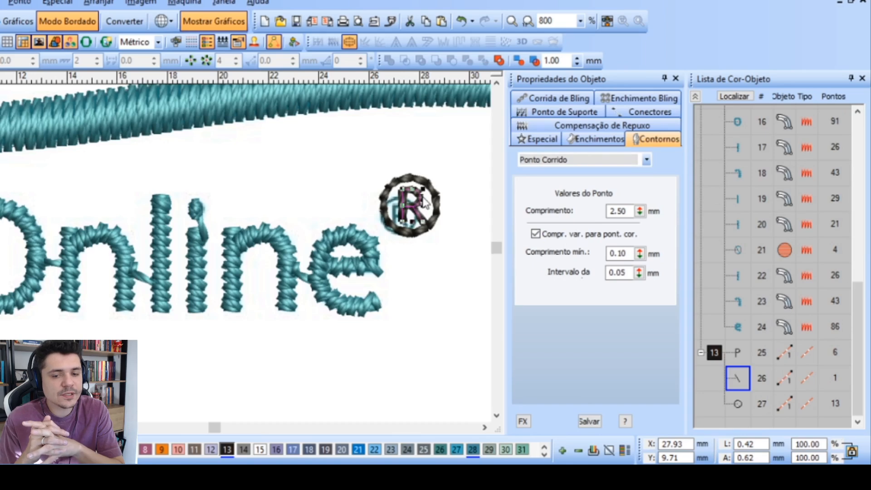
{"action": "left_click", "coordinate": [423, 179], "text": "ctrl"}
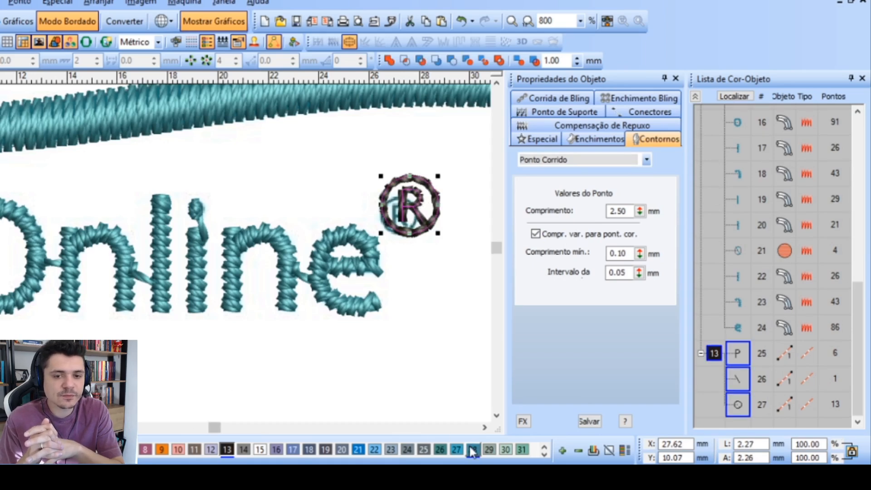
{"action": "left_click", "coordinate": [472, 450]}
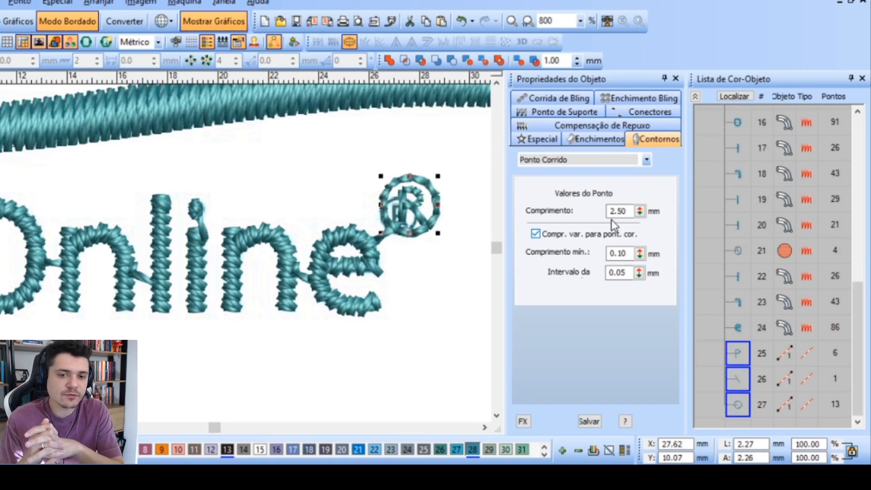
Set the running stitch length of the ® outlines to 0.10 mm and clear the selection
{"action": "left_click_drag", "start_coordinate": [631, 211], "coordinate": [596, 212]}
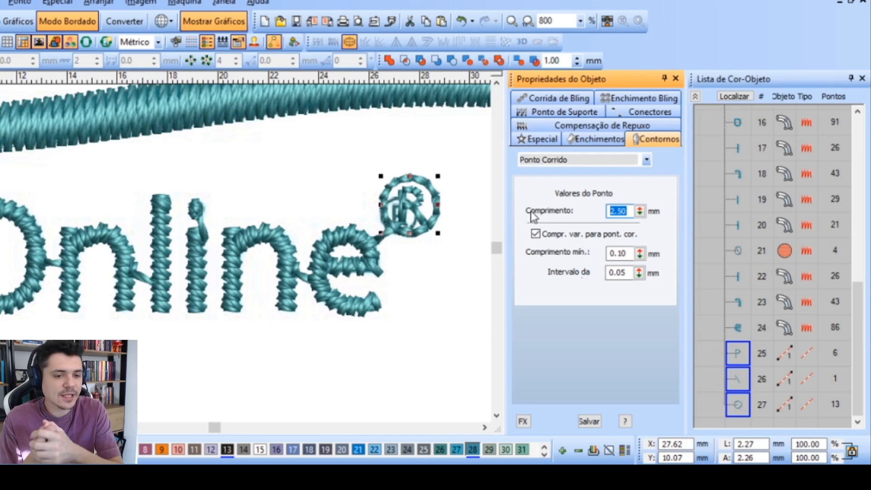
{"action": "type", "text": "0.10"}
{"action": "key", "text": "Return"}
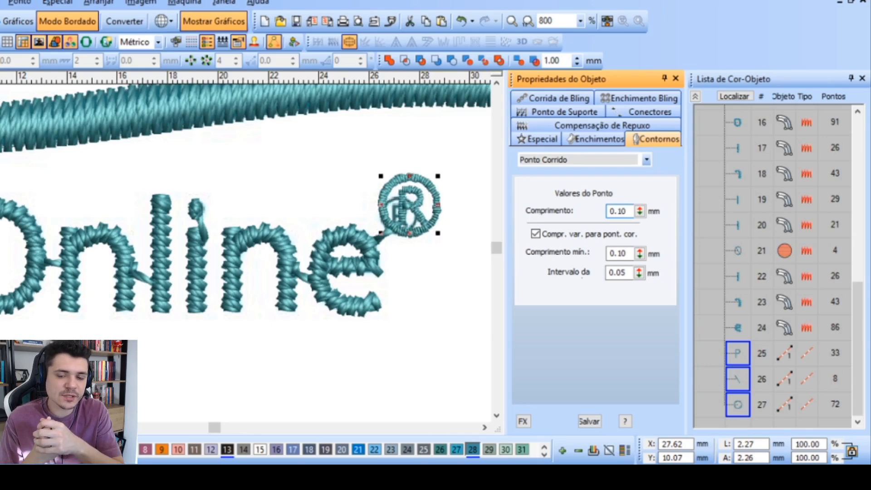
{"action": "key", "text": "Escape"}
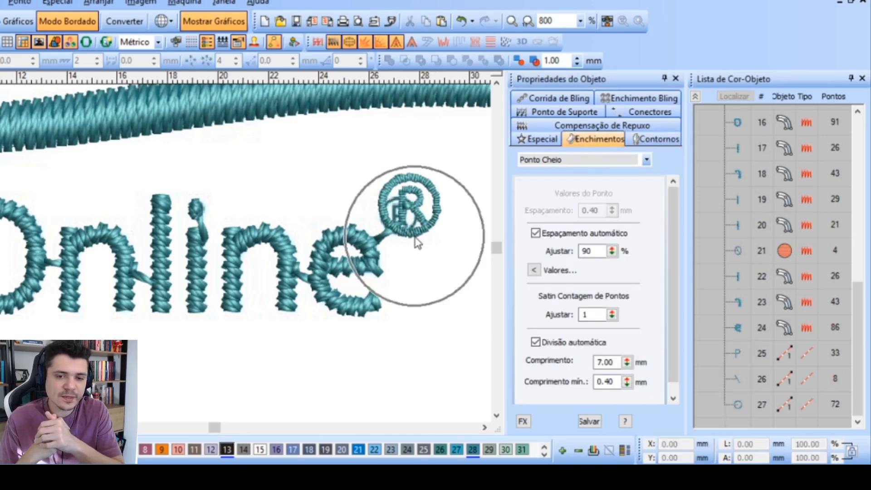
Undo the last stitch-length and colour changes on the ® symbol and delete its outlines
{"action": "key", "text": "ctrl+z"}
{"action": "key", "text": "ctrl+z"}
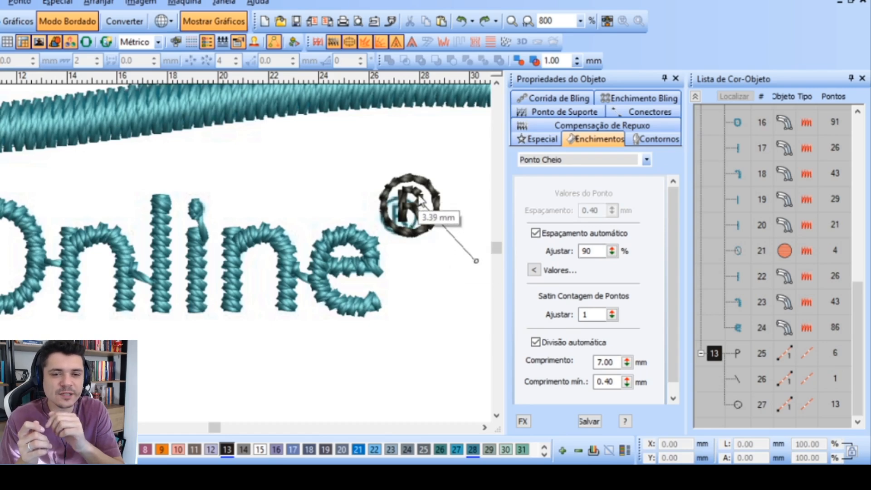
{"action": "key", "text": "Escape"}
{"action": "scroll", "coordinate": [348, 201], "scroll_direction": "down", "scroll_amount": 2}
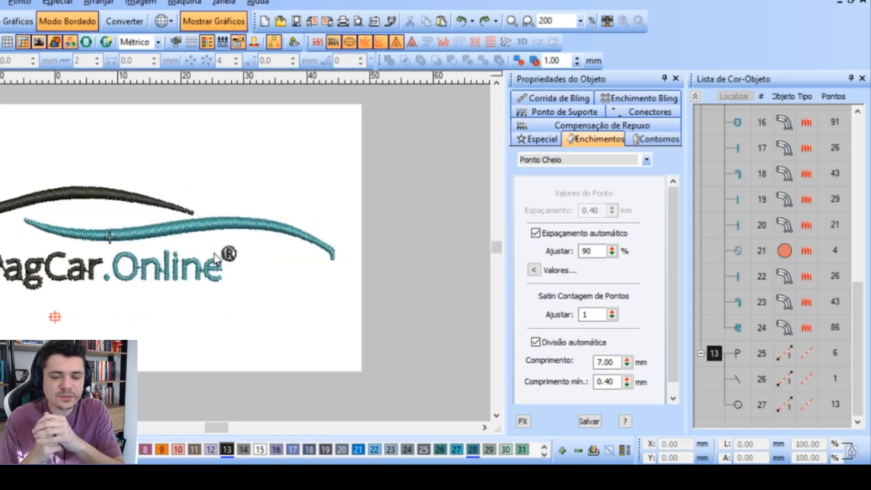
{"action": "mouse_move", "coordinate": [207, 275]}
{"action": "left_mouse_down"}
{"action": "mouse_move", "coordinate": [424, 198]}
{"action": "mouse_move", "coordinate": [209, 275]}
{"action": "left_mouse_up"}
{"action": "key", "text": "Delete"}
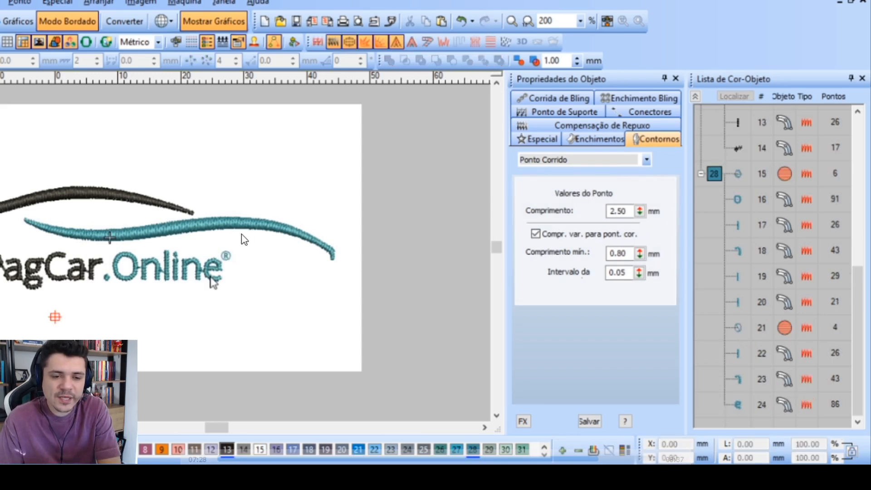
Undo the deletion of the three ® outlines next to the lettering
{"action": "scroll", "coordinate": [209, 272], "scroll_direction": "down", "scroll_amount": 1}
{"action": "left_click_drag", "start_coordinate": [15, 199], "coordinate": [320, 278]}
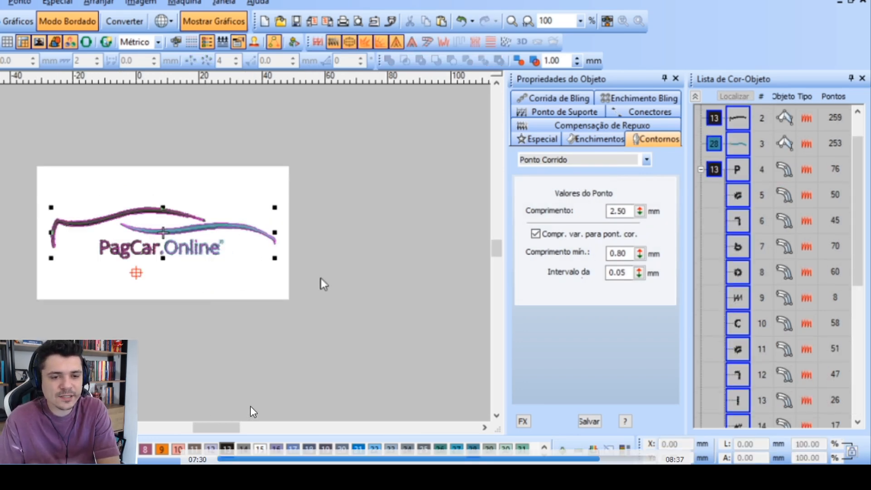
{"action": "left_click", "coordinate": [429, 325]}
{"action": "key", "text": "ctrl+z"}
{"action": "scroll", "coordinate": [232, 258], "scroll_direction": "up", "scroll_amount": 2}
{"action": "scroll", "coordinate": [214, 259], "scroll_direction": "down", "scroll_amount": 2}
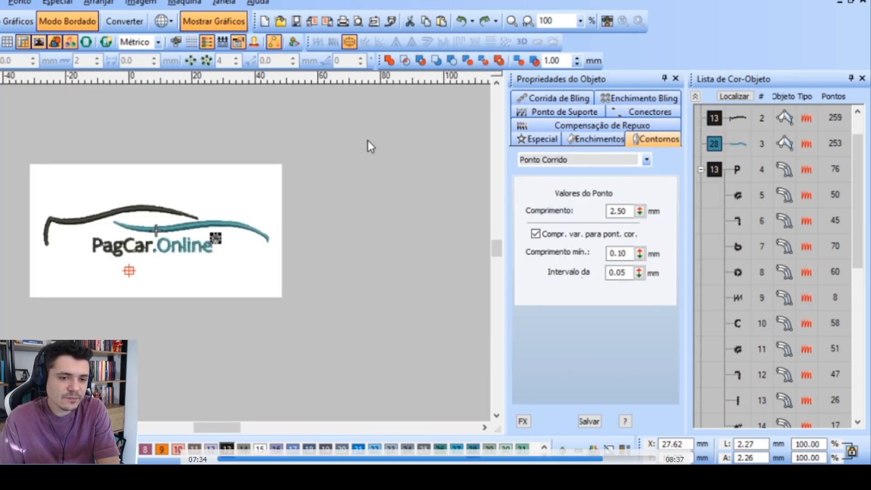
Scale the entire design proportionally to 80 mm wide, hide the background image and clear the selection
{"action": "left_click_drag", "start_coordinate": [367, 140], "coordinate": [24, 277]}
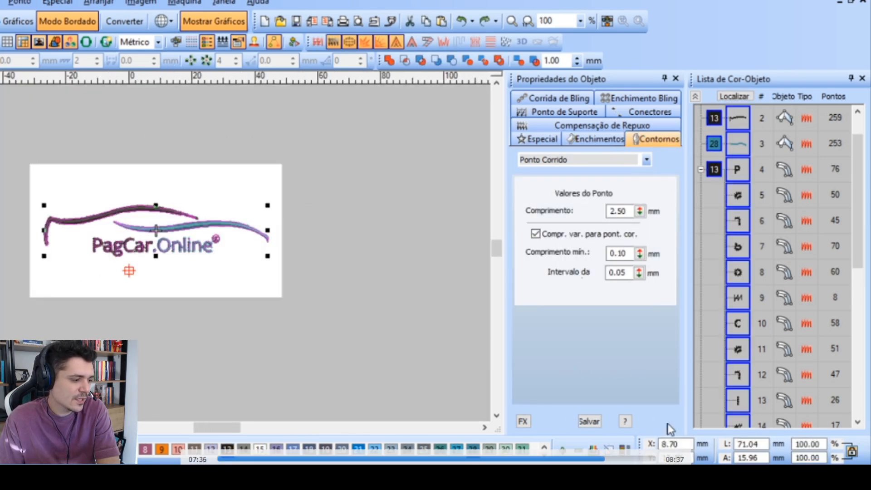
{"action": "double_click", "coordinate": [762, 443]}
{"action": "type", "text": "80"}
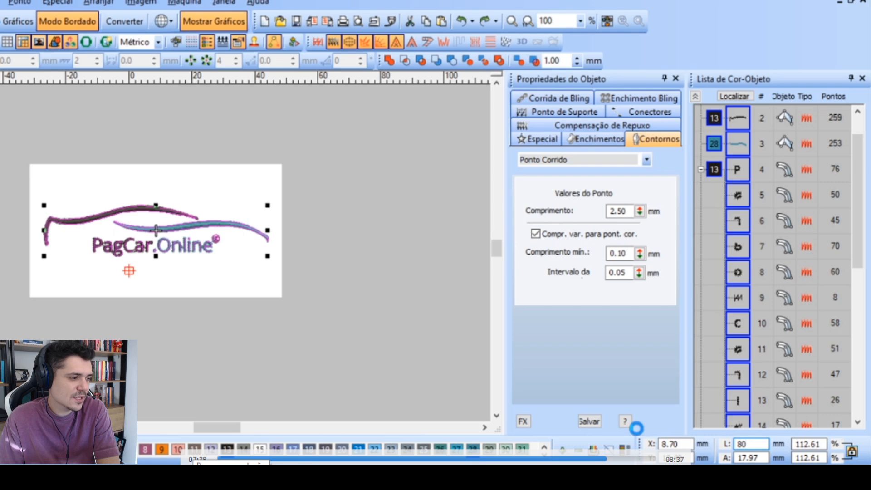
{"action": "left_click", "coordinate": [39, 42]}
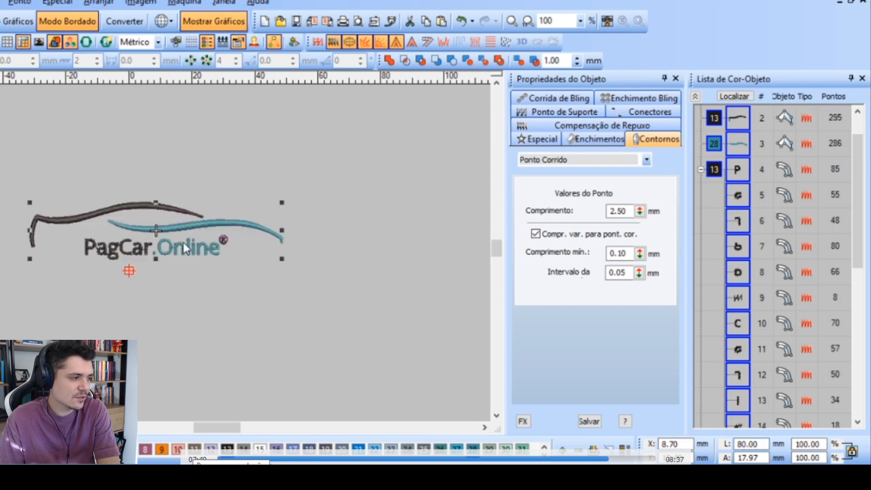
{"action": "scroll", "coordinate": [183, 242], "scroll_direction": "up", "scroll_amount": 3}
{"action": "scroll", "coordinate": [216, 250], "scroll_direction": "down", "scroll_amount": 1}
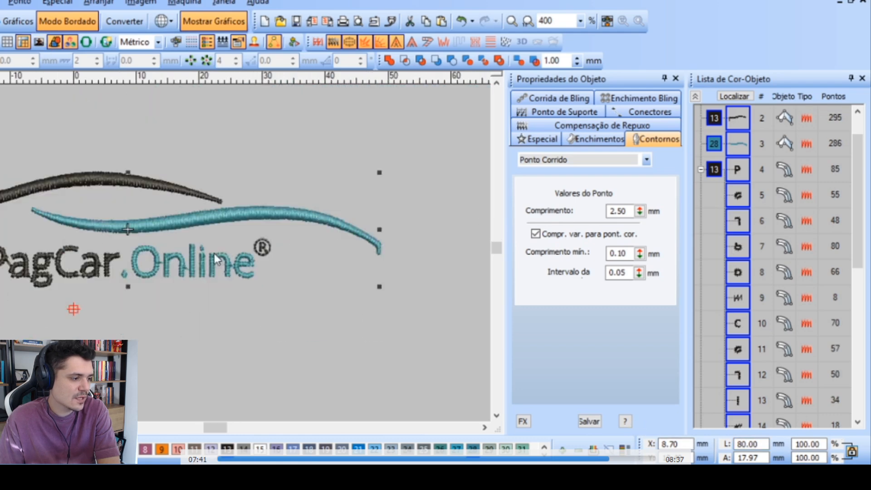
{"action": "left_click", "coordinate": [445, 213]}
Select all three outlines of the ® symbol and set their running stitch length to 1.50 mm
{"action": "scroll", "coordinate": [222, 244], "scroll_direction": "up", "scroll_amount": 3}
{"action": "left_click_drag", "start_coordinate": [319, 130], "coordinate": [86, 328]}
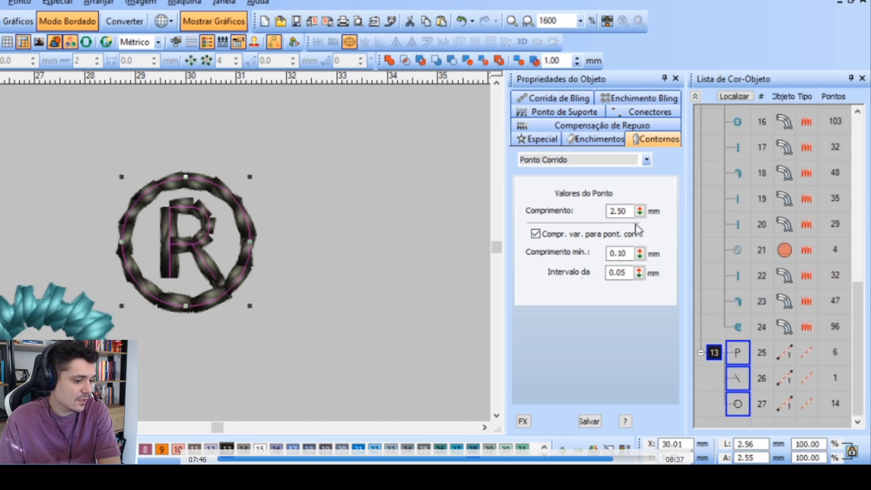
{"action": "double_click", "coordinate": [618, 211]}
{"action": "type", "text": "1."}
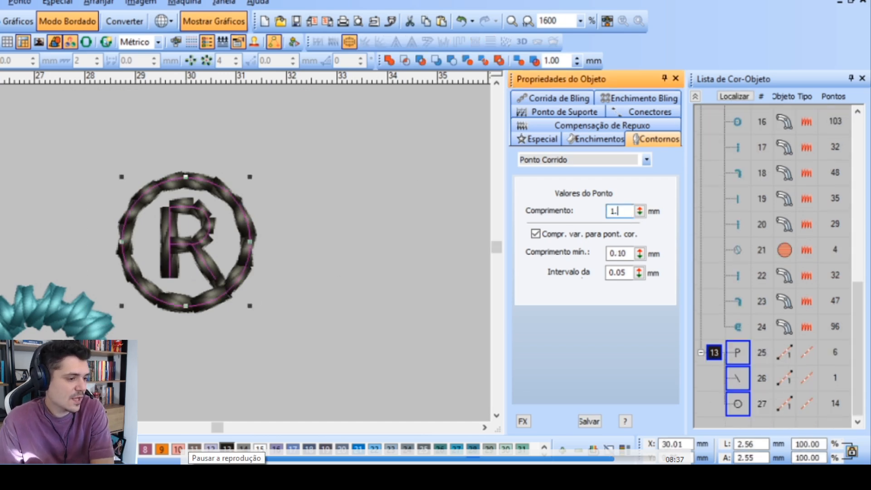
{"action": "type", "text": "5"}
{"action": "key", "text": "Return"}
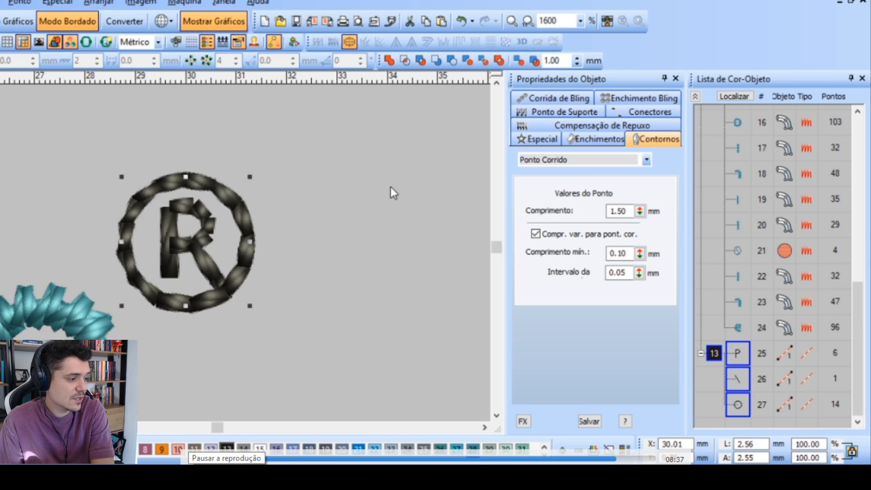
Try adjusting the minimum stitch length of the R's stem-and-bowl outline, and undo the change
{"action": "left_click", "coordinate": [172, 227]}
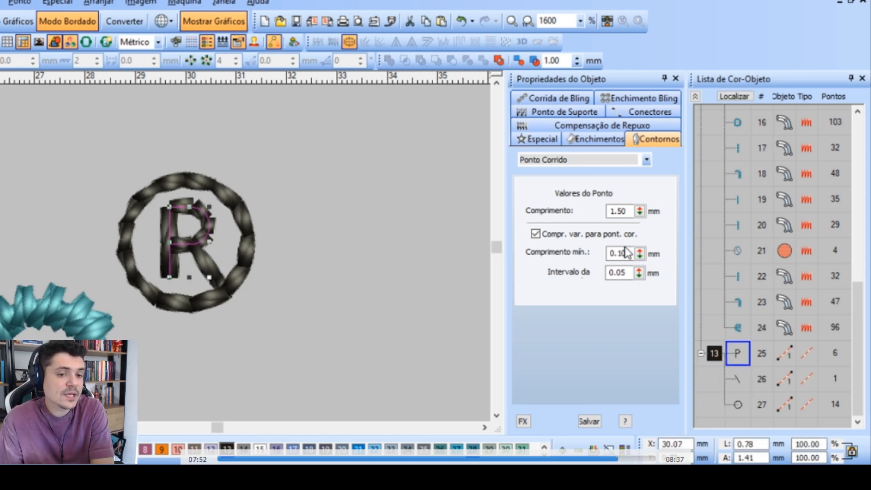
{"action": "left_click_drag", "start_coordinate": [640, 254], "coordinate": [573, 352]}
{"action": "key", "text": "ctrl+z"}
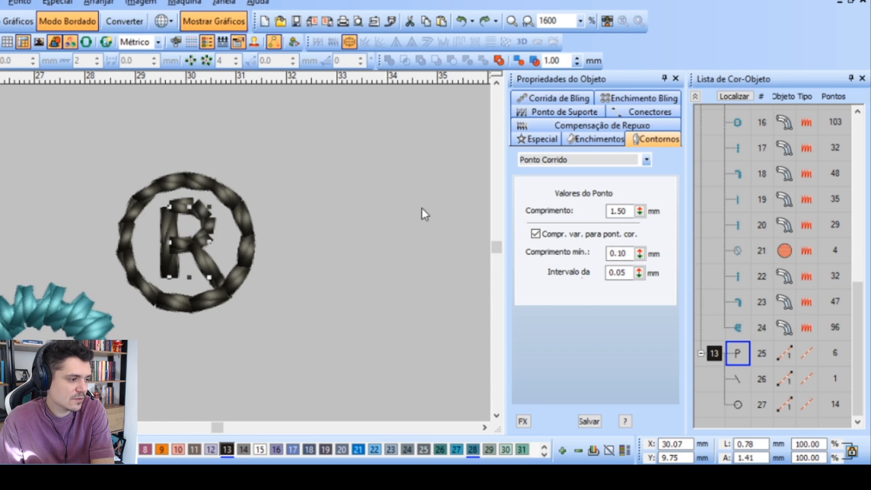
Recolour the three ® outlines to thread colour 28 to match the word Online, and clear the selection
{"action": "left_click", "coordinate": [310, 218]}
{"action": "scroll", "coordinate": [211, 255], "scroll_direction": "down", "scroll_amount": 2}
{"action": "scroll", "coordinate": [213, 259], "scroll_direction": "down", "scroll_amount": 1}
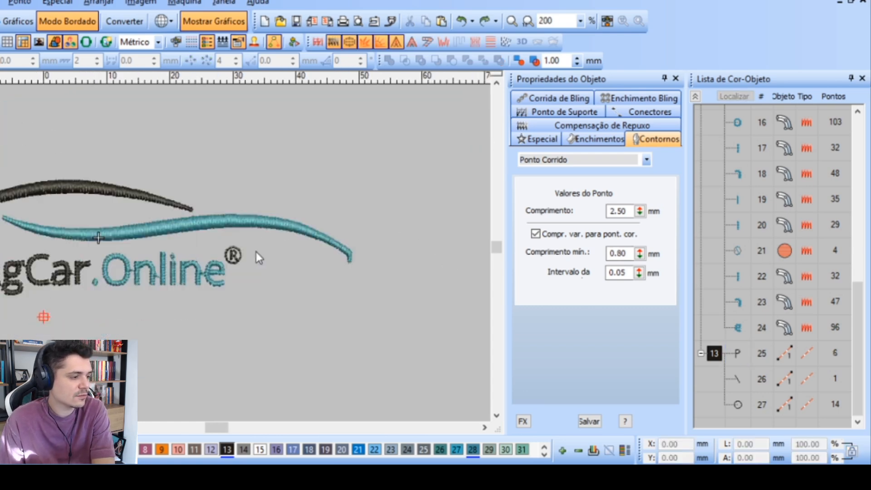
{"action": "left_click", "coordinate": [233, 255]}
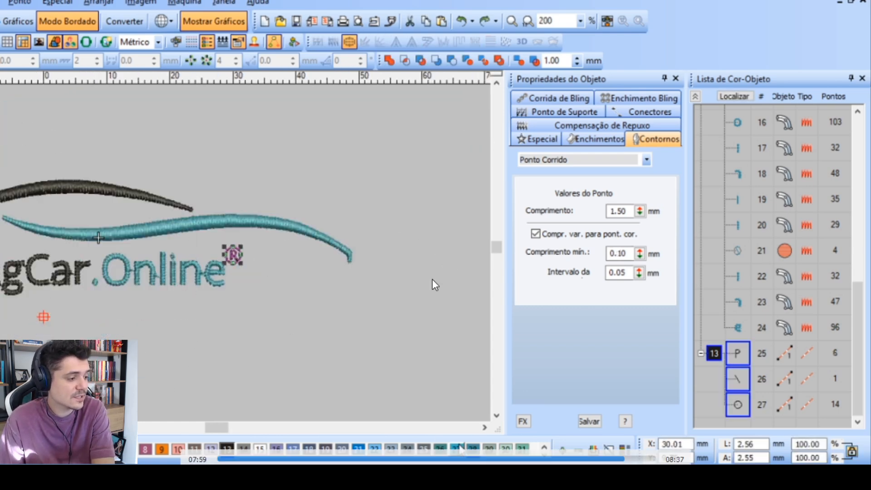
{"action": "left_click", "coordinate": [309, 316]}
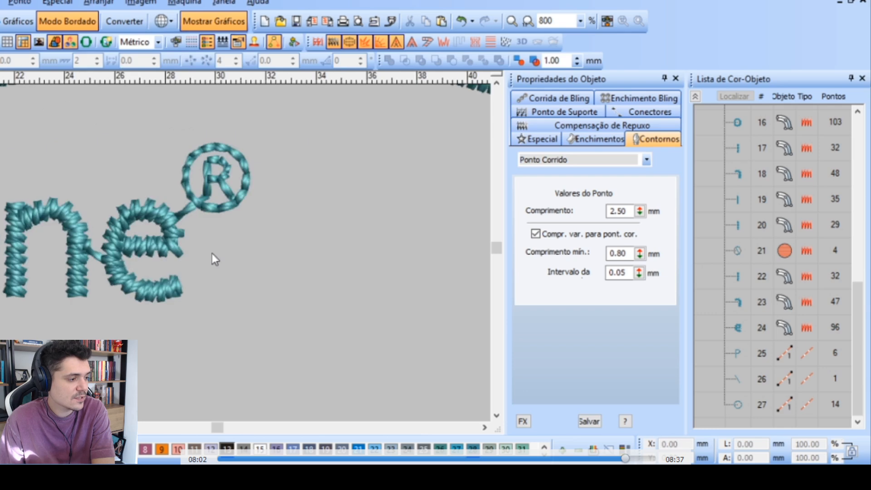